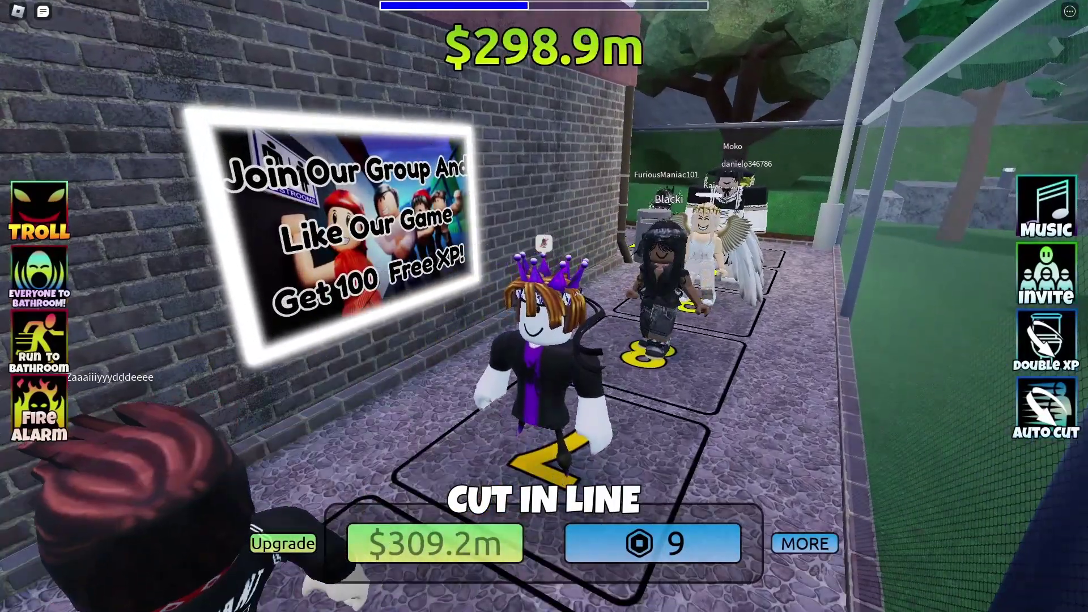
{"action": "left_click", "coordinate": [430, 559]}
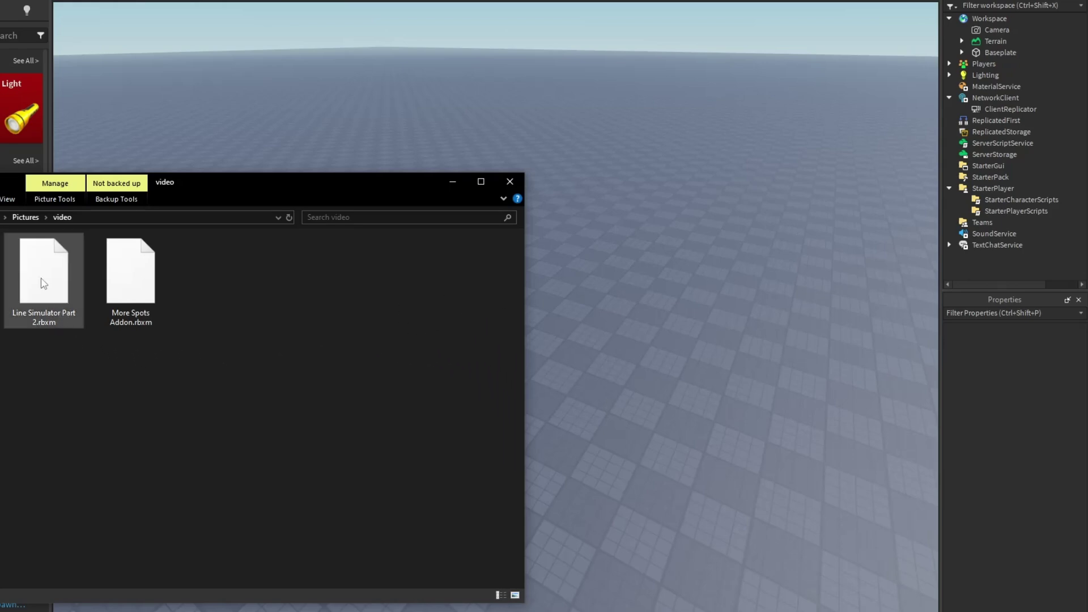
Import the Line Simulator Part 2.rbxm model from the video folder into the Roblox Studio workspace
{"action": "left_click_drag", "start_coordinate": [29, 273], "coordinate": [639, 242]}
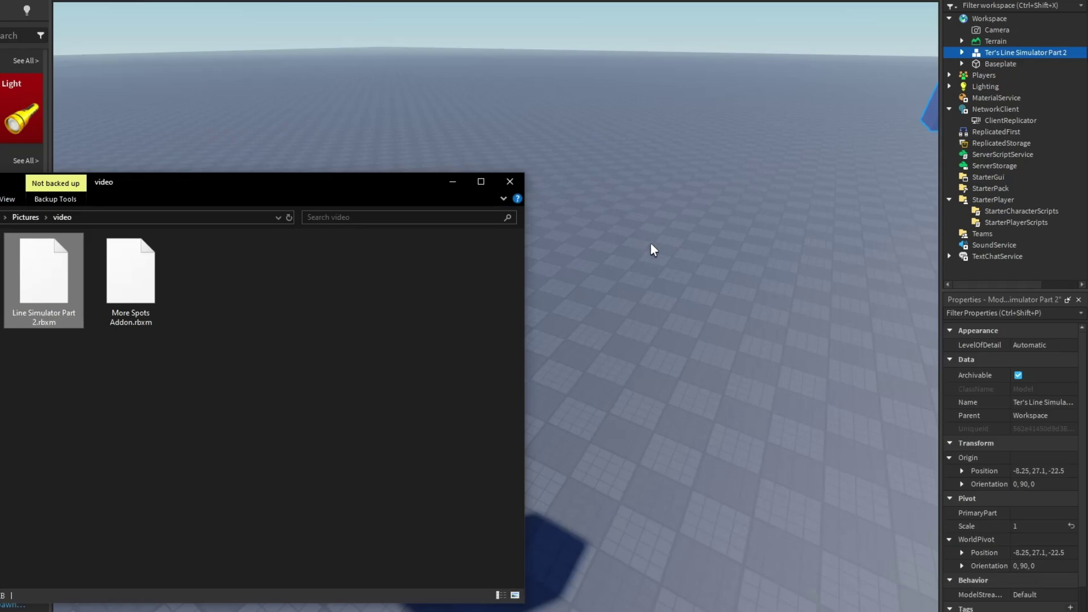
{"action": "right_click_drag", "start_coordinate": [651, 242], "coordinate": [616, 136]}
{"action": "scroll", "coordinate": [630, 211], "scroll_direction": "down", "scroll_amount": 4}
{"action": "scroll", "coordinate": [631, 204], "scroll_direction": "down", "scroll_amount": 3}
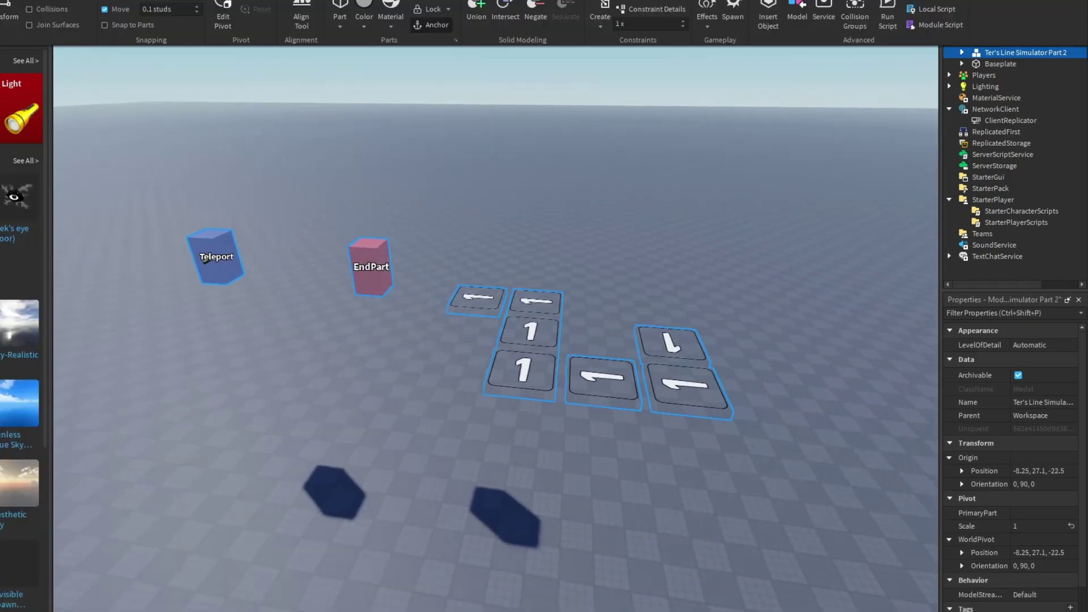
Lower the imported line simulator model onto the baseplate with the Move tool, using 1-stud snapping
{"action": "key", "text": "ctrl+2"}
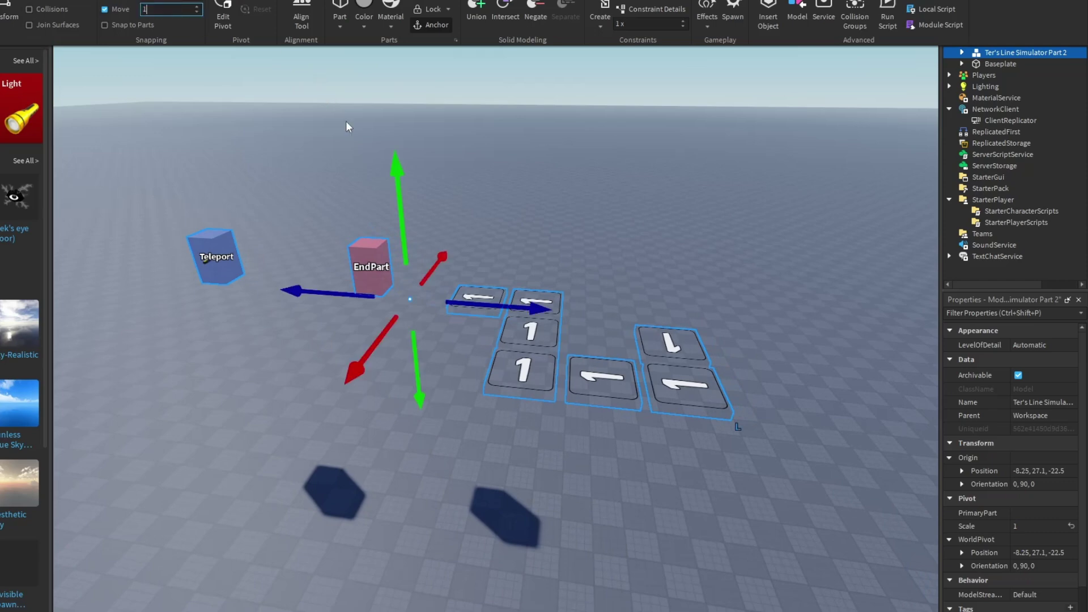
{"action": "left_click_drag", "start_coordinate": [399, 174], "coordinate": [420, 260]}
{"action": "key", "text": "q"}
{"action": "key", "text": "w"}
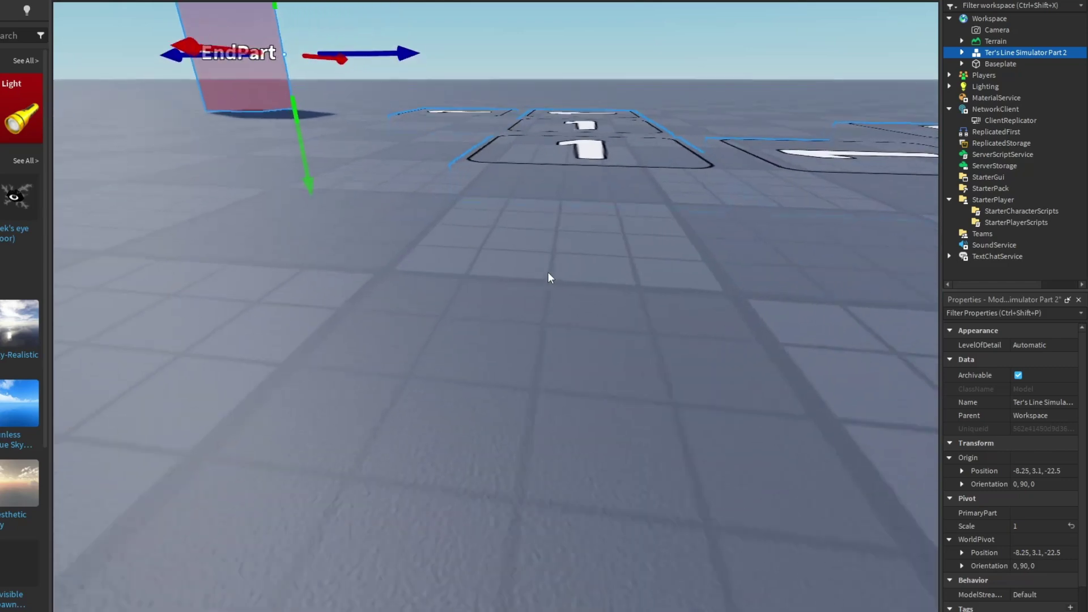
{"action": "left_click", "coordinate": [545, 270]}
{"action": "scroll", "coordinate": [544, 180], "scroll_direction": "up", "scroll_amount": 5}
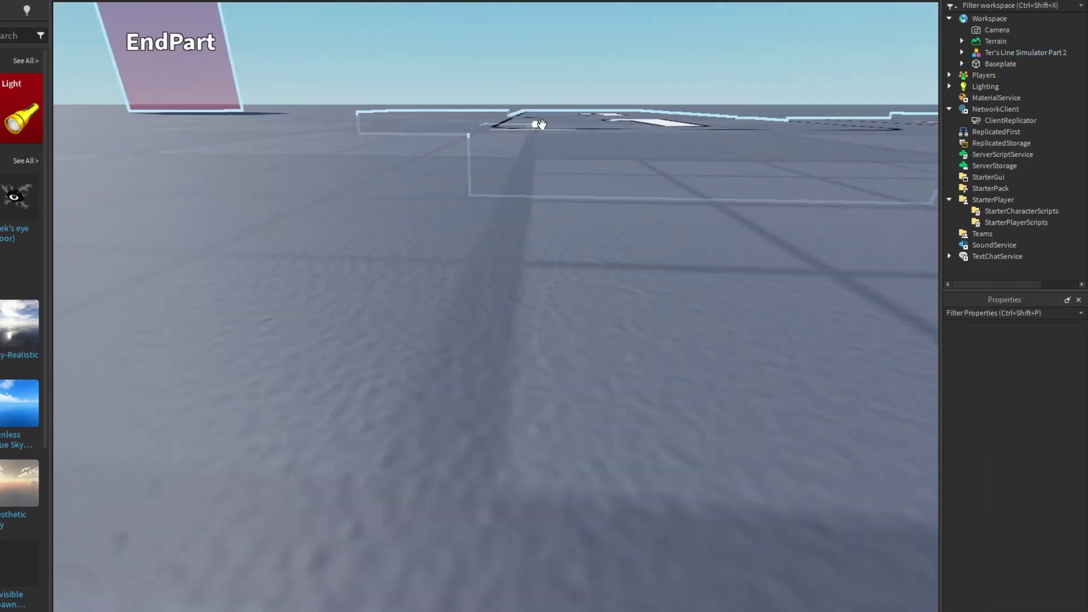
{"action": "left_click_drag", "start_coordinate": [534, 121], "coordinate": [528, 142]}
{"action": "scroll", "coordinate": [528, 142], "scroll_direction": "down", "scroll_amount": 3}
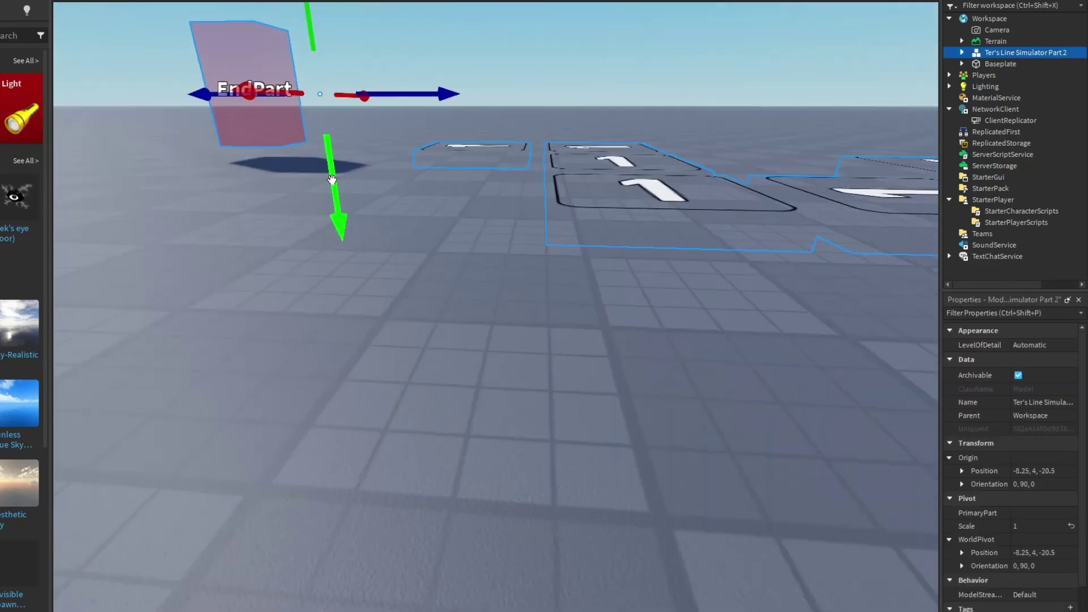
{"action": "left_click_drag", "start_coordinate": [332, 179], "coordinate": [336, 195]}
{"action": "key", "text": "s"}
{"action": "left_click", "coordinate": [597, 115]}
{"action": "key", "text": "e"}
{"action": "key", "text": "w"}
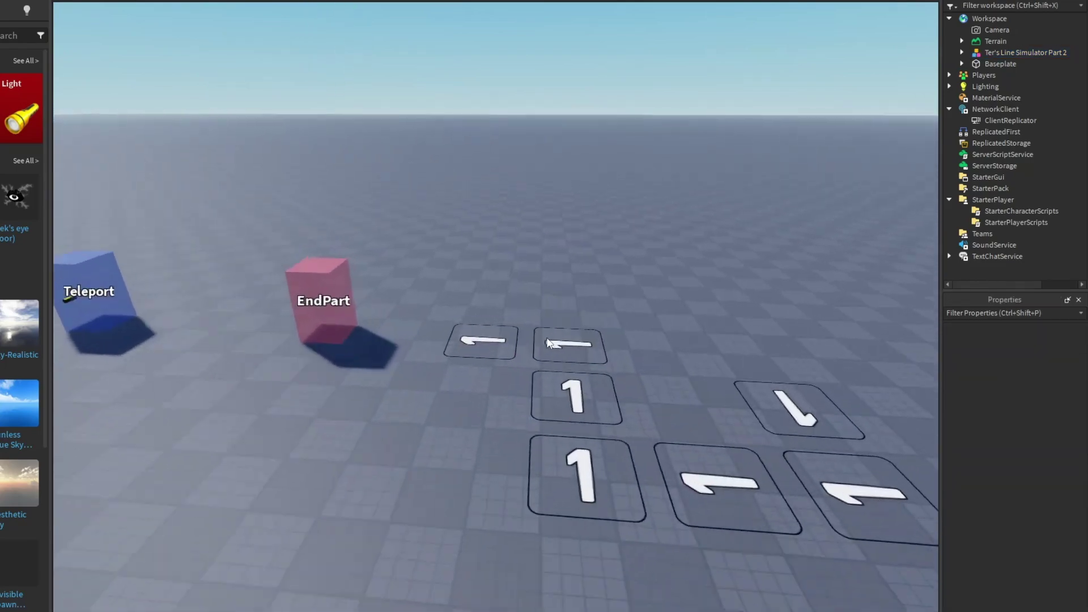
Move the imported model's service groups into their matching services, such as ReplicatedStorage, and ungroup them there
{"action": "right_click_drag", "start_coordinate": [547, 337], "coordinate": [525, 341]}
{"action": "key", "text": "s"}
{"action": "key", "text": "w"}
{"action": "key", "text": "a"}
{"action": "key", "text": "d"}
{"action": "left_click", "coordinate": [959, 54]}
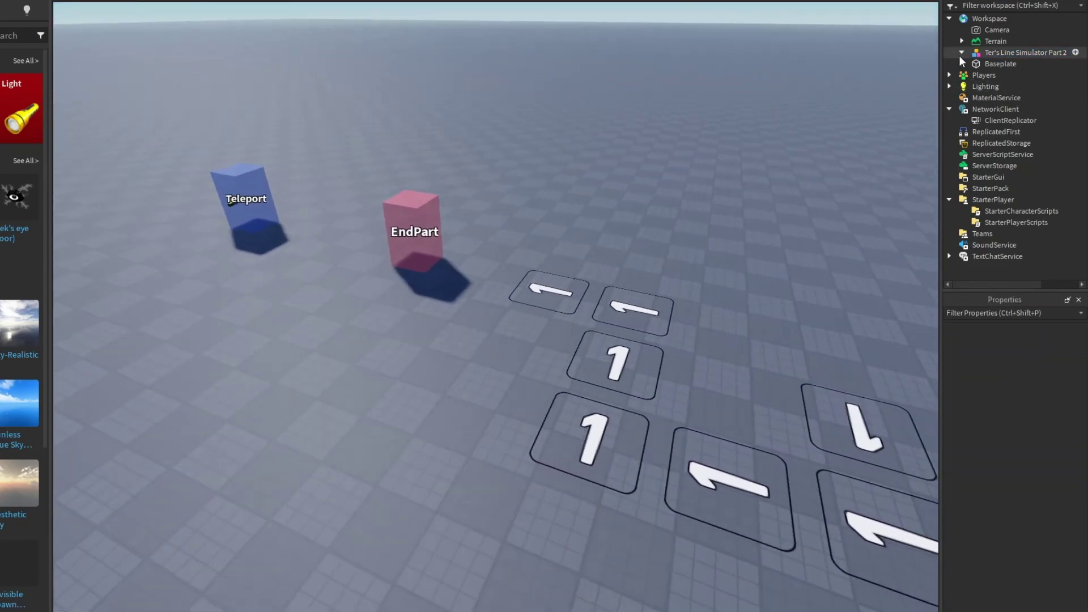
{"action": "left_click_drag", "start_coordinate": [1003, 61], "coordinate": [1003, 224]}
{"action": "key", "text": "ctrl+u"}
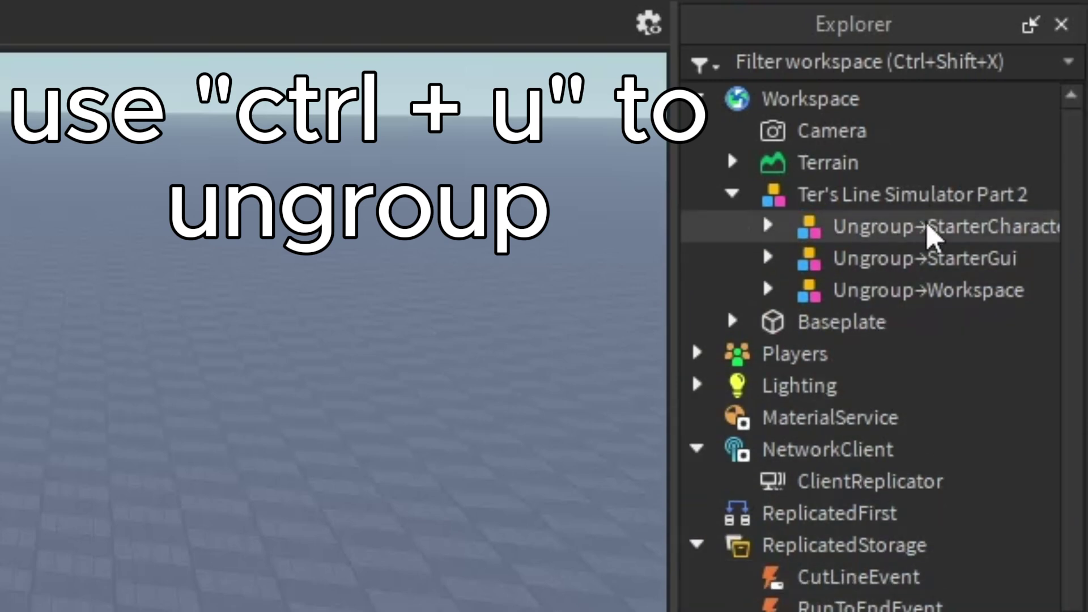
{"action": "left_click_drag", "start_coordinate": [929, 258], "coordinate": [901, 594]}
{"action": "scroll", "coordinate": [904, 589], "scroll_direction": "up", "scroll_amount": 3}
Move the Ungroup→Workspace group into Workspace, ungroup it, and delete the emptied line simulator model
{"action": "left_click_drag", "start_coordinate": [865, 226], "coordinate": [856, 101]}
{"action": "key", "text": "ctrl+u"}
{"action": "left_click", "coordinate": [825, 252]}
{"action": "key", "text": "Delete"}
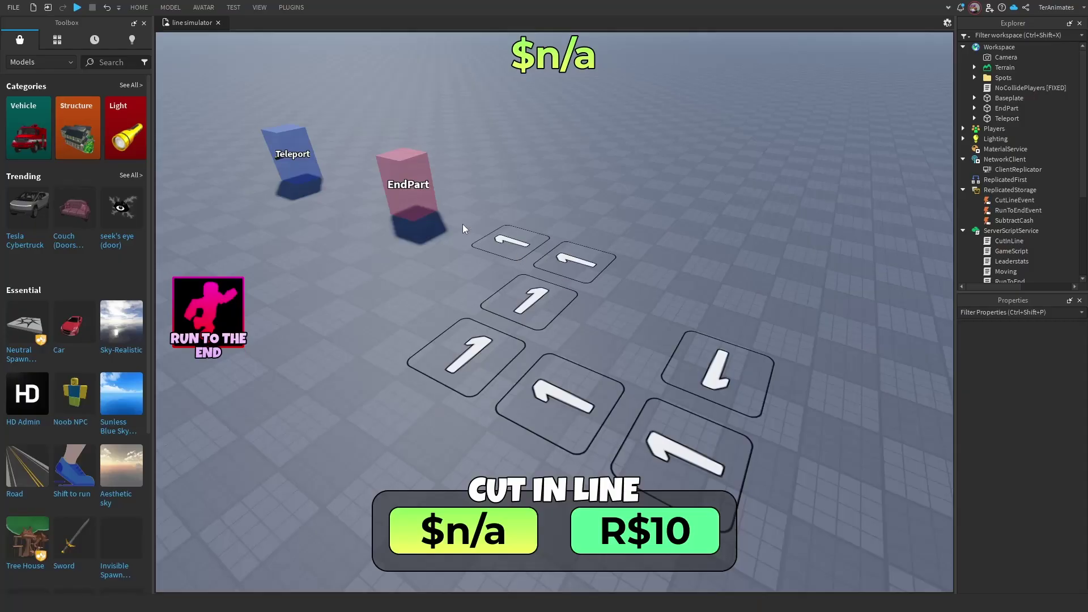
Open the Security page of the game settings
{"action": "left_click", "coordinate": [139, 7]}
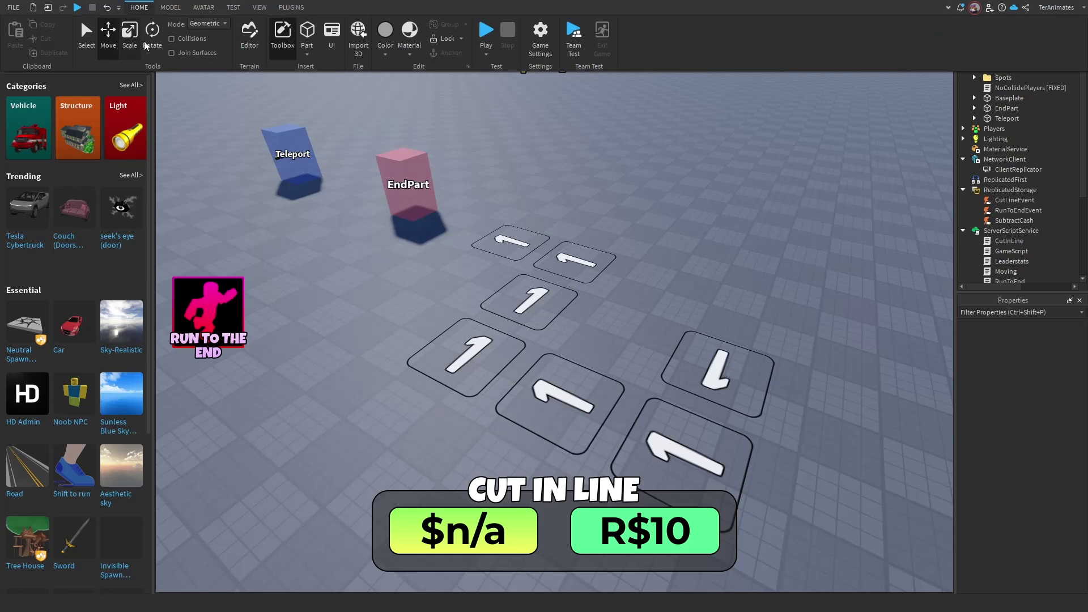
{"action": "left_click", "coordinate": [536, 53]}
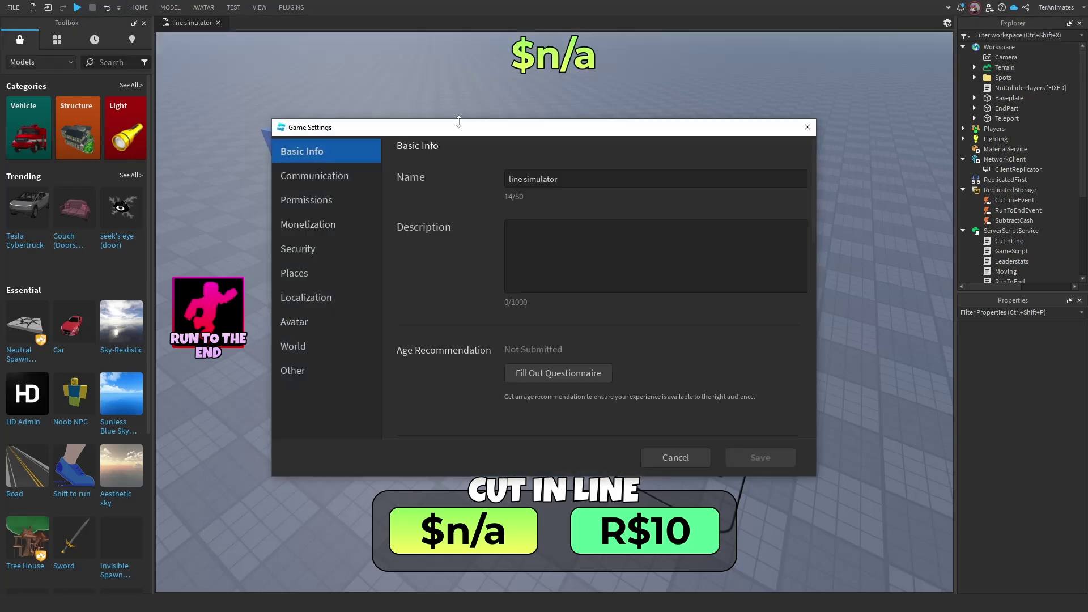
{"action": "left_click", "coordinate": [304, 249]}
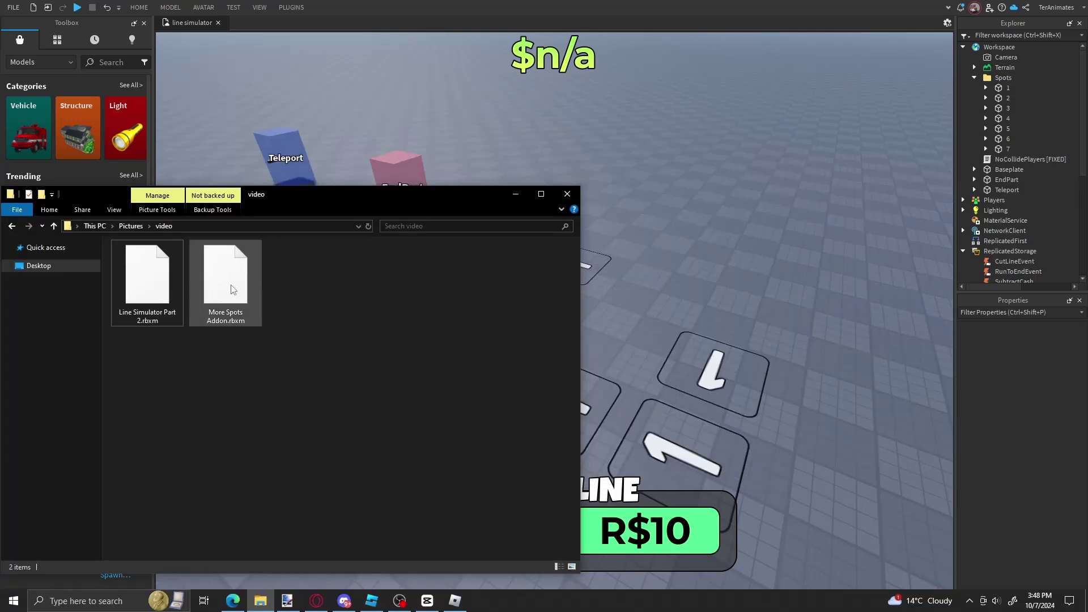
Import the More Spots Addon.rbxm model into the place and minimise the file window
{"action": "left_click", "coordinate": [233, 289]}
{"action": "left_click_drag", "start_coordinate": [227, 284], "coordinate": [651, 229]}
{"action": "left_click", "coordinate": [515, 193]}
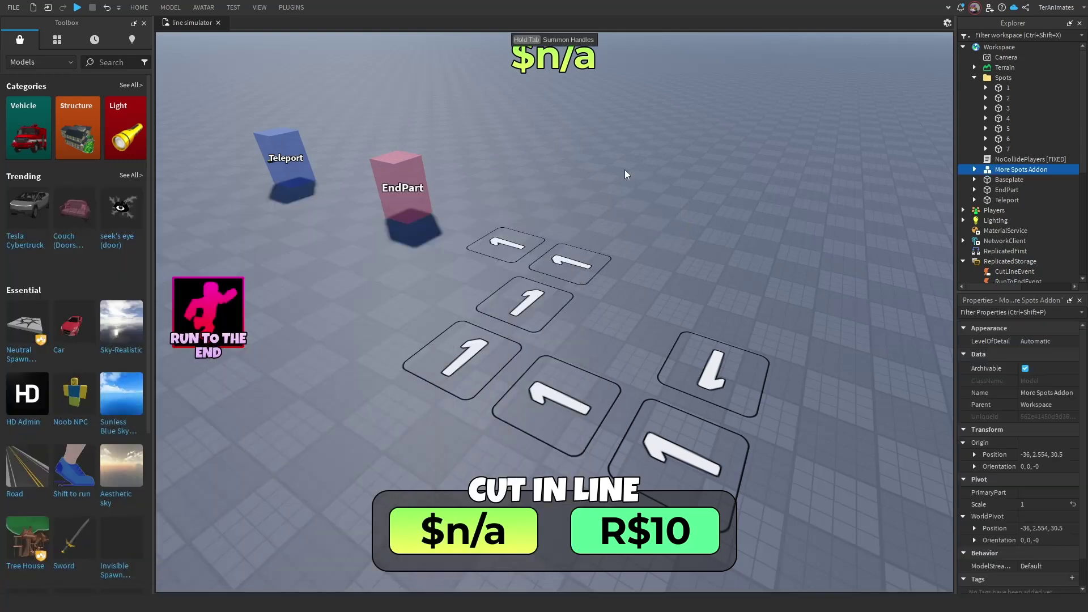
{"action": "key", "text": "f"}
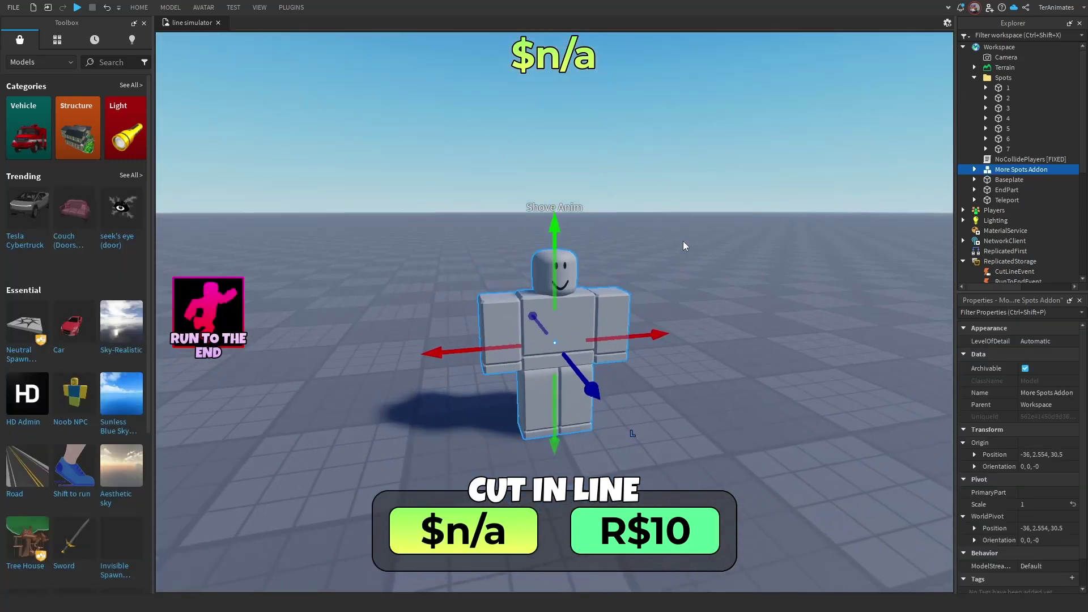
{"action": "left_click", "coordinate": [683, 242]}
{"action": "key", "text": "w"}
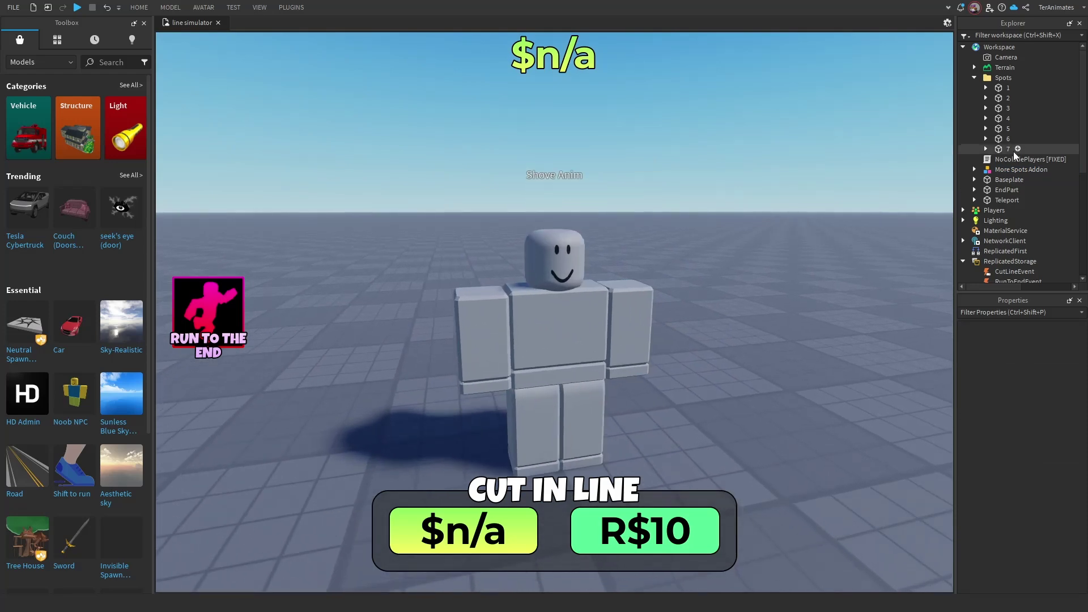
Move the add-on's ReplicatedStorage group into the ReplicatedStorage service and ungroup it
{"action": "left_click", "coordinate": [975, 169]}
{"action": "scroll", "coordinate": [978, 165], "scroll_direction": "down", "scroll_amount": 1}
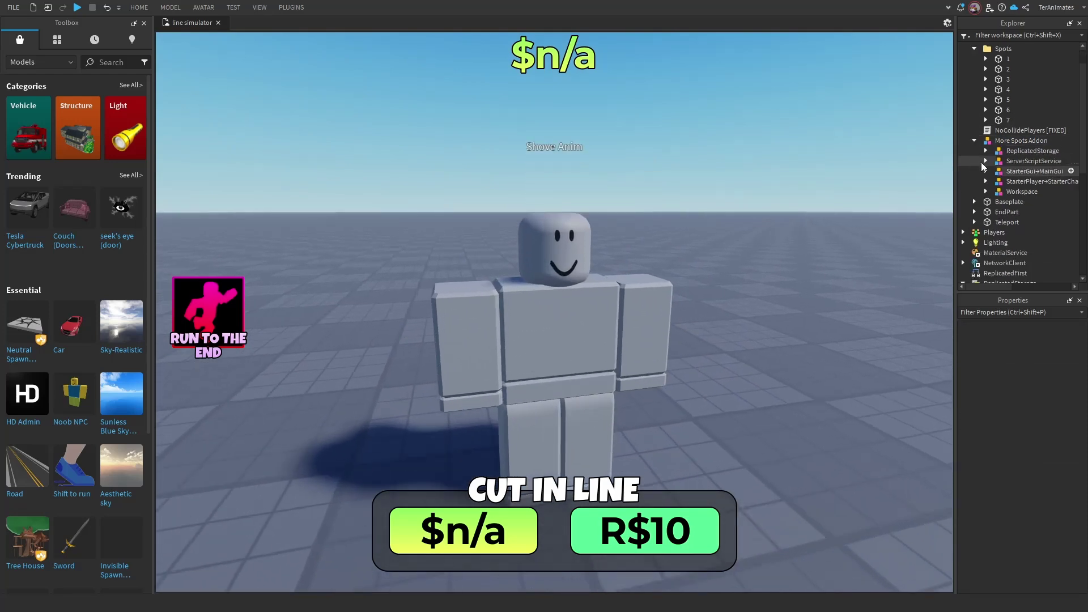
{"action": "left_click", "coordinate": [1015, 151]}
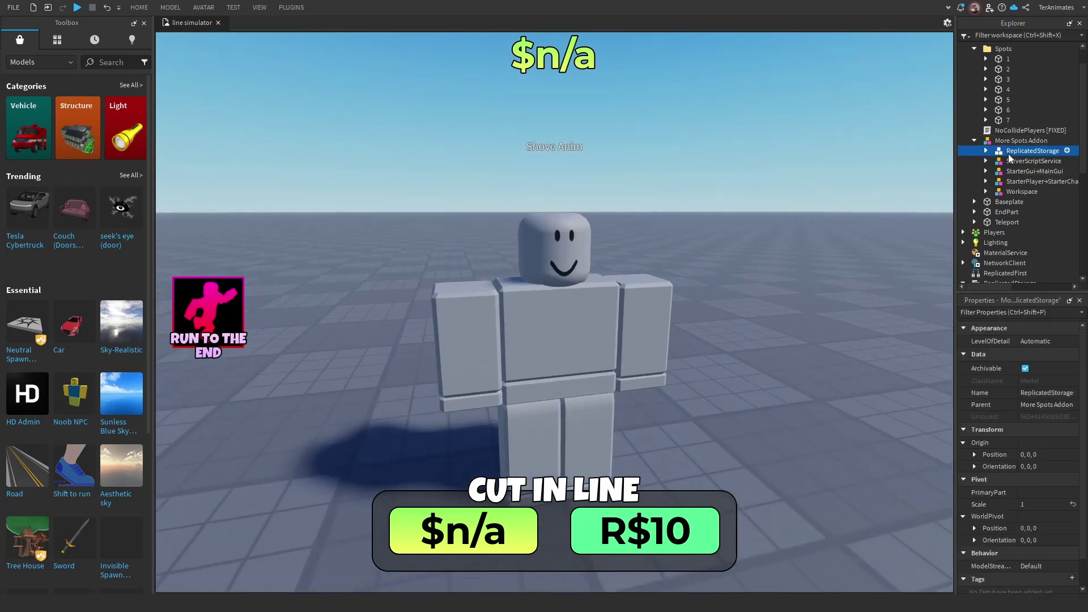
{"action": "scroll", "coordinate": [1008, 154], "scroll_direction": "down", "scroll_amount": 1}
{"action": "left_click_drag", "start_coordinate": [1008, 153], "coordinate": [1015, 252]}
{"action": "key", "text": "ctrl+u"}
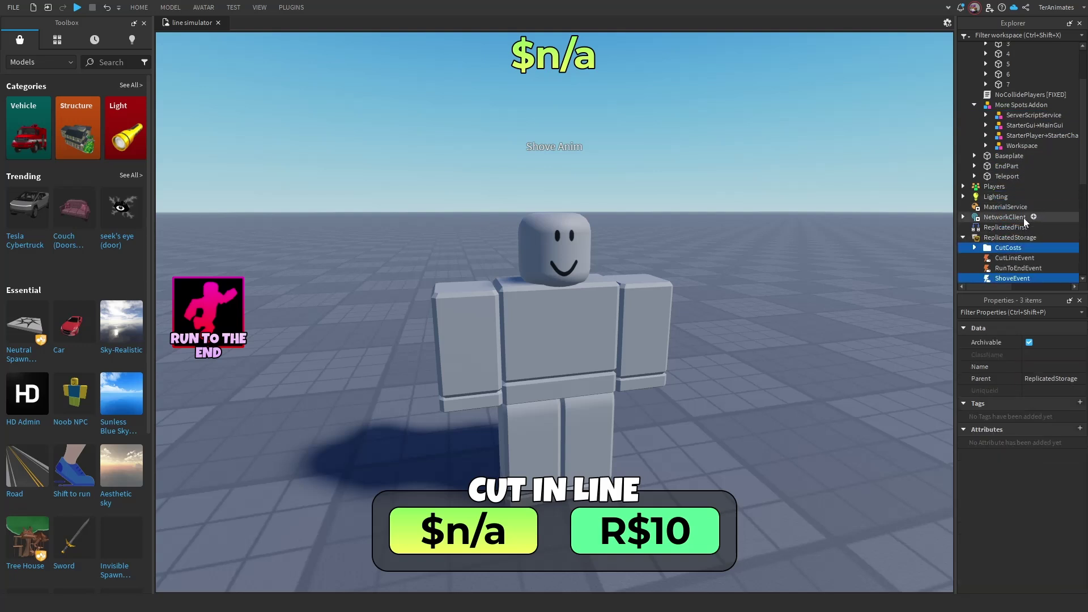
Move the add-on's ServerScriptService group into the ServerScriptService and ungroup it
{"action": "scroll", "coordinate": [1022, 217], "scroll_direction": "down", "scroll_amount": 1}
{"action": "left_click_drag", "start_coordinate": [1032, 86], "coordinate": [1013, 257]}
{"action": "scroll", "coordinate": [1020, 102], "scroll_direction": "down", "scroll_amount": 1}
{"action": "key", "text": "ctrl+u"}
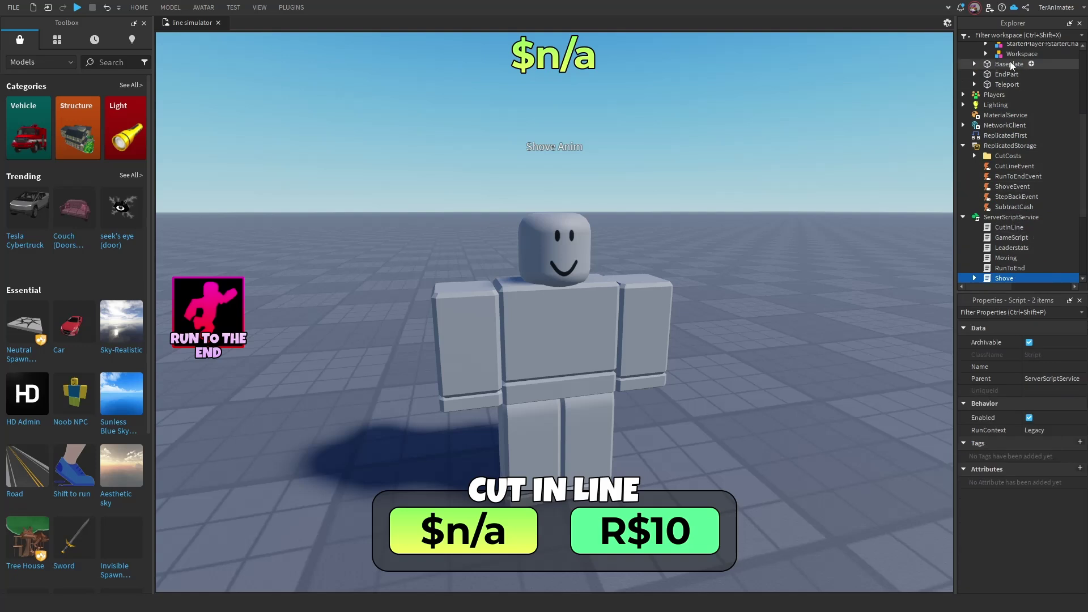
Move the StarterGui→MainGui group into MainGUI, ungroup it, and delete the old CutFrame
{"action": "scroll", "coordinate": [1011, 53], "scroll_direction": "up", "scroll_amount": 2}
{"action": "left_click_drag", "start_coordinate": [1014, 93], "coordinate": [1007, 221]}
{"action": "scroll", "coordinate": [1020, 114], "scroll_direction": "down", "scroll_amount": 3}
{"action": "scroll", "coordinate": [1018, 184], "scroll_direction": "down", "scroll_amount": 1}
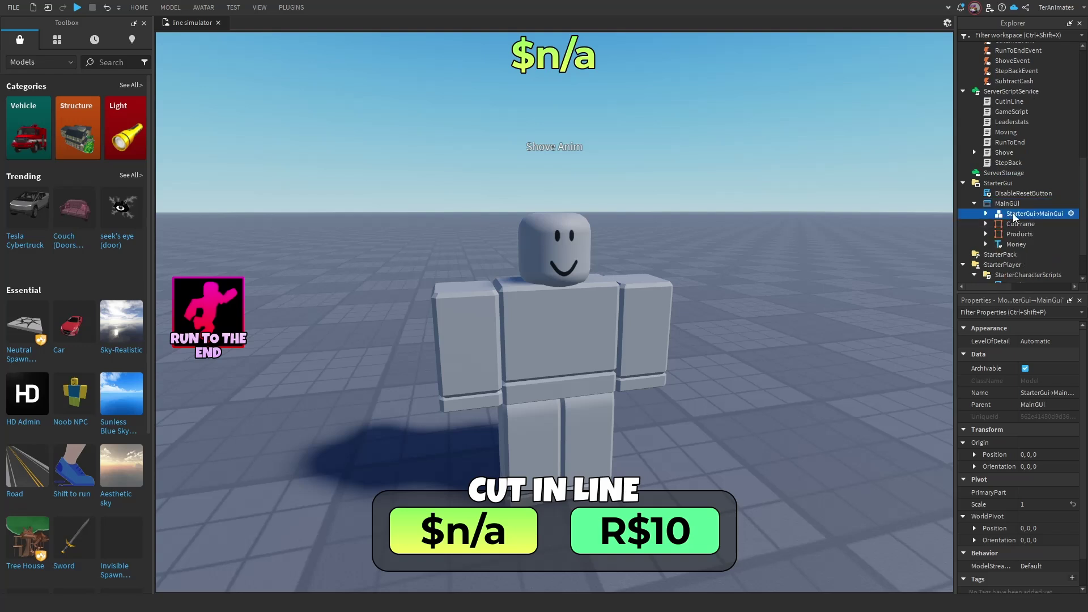
{"action": "key", "text": "ctrl+u"}
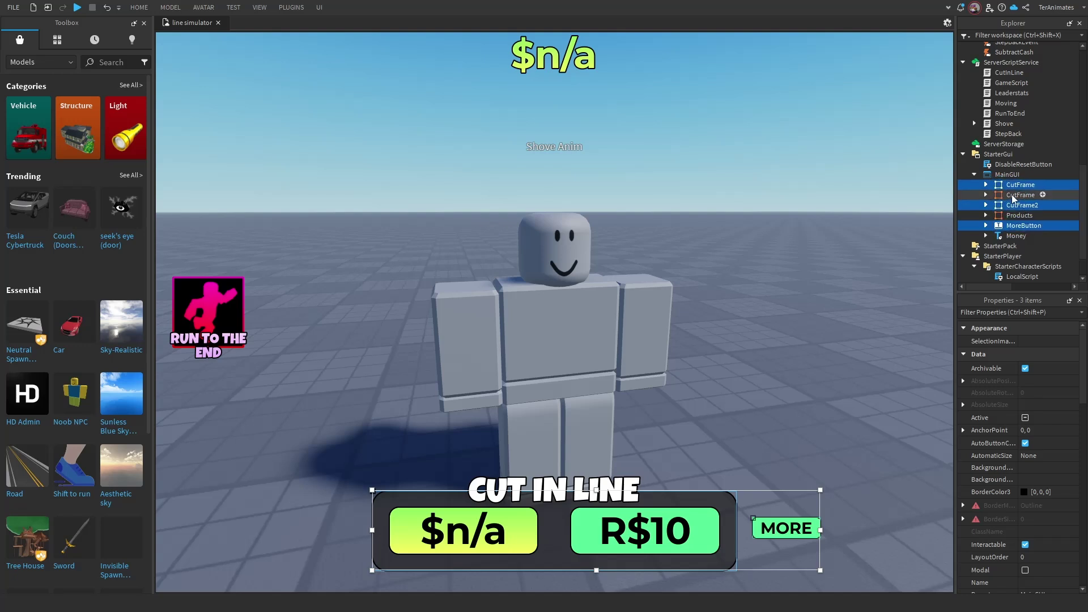
{"action": "left_click", "coordinate": [1014, 195]}
{"action": "key", "text": "Delete"}
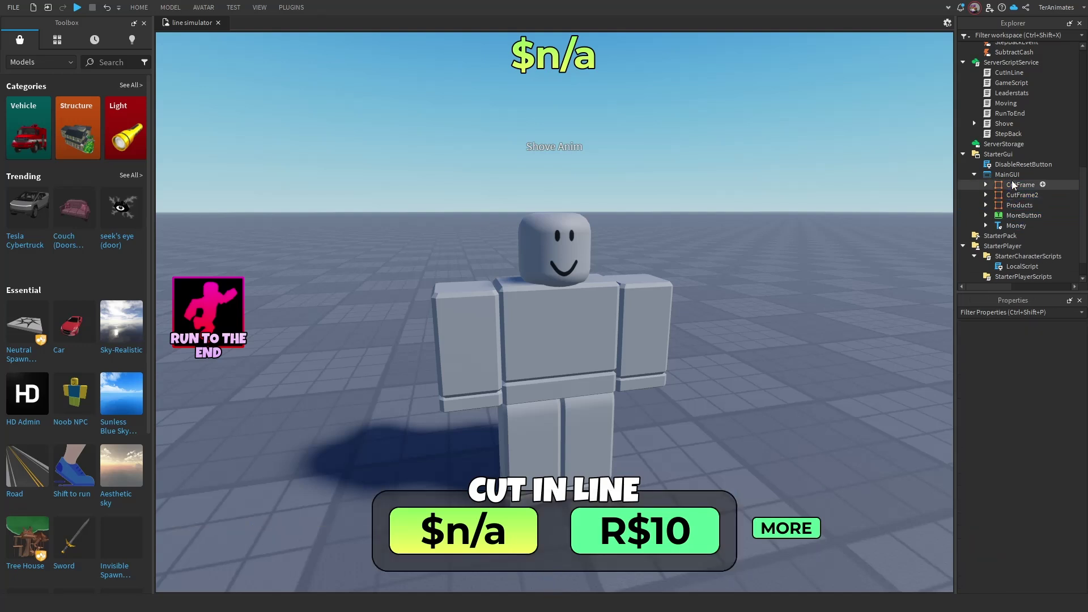
Move the add-on's character script group into StarterCharacterScripts, ungroup it, and delete the old LocalScript
{"action": "scroll", "coordinate": [1007, 119], "scroll_direction": "up", "scroll_amount": 7}
{"action": "scroll", "coordinate": [1002, 147], "scroll_direction": "down", "scroll_amount": 7}
{"action": "left_click_drag", "start_coordinate": [1008, 92], "coordinate": [1022, 227]}
{"action": "scroll", "coordinate": [1018, 221], "scroll_direction": "down", "scroll_amount": 1}
{"action": "key", "text": "ctrl+u"}
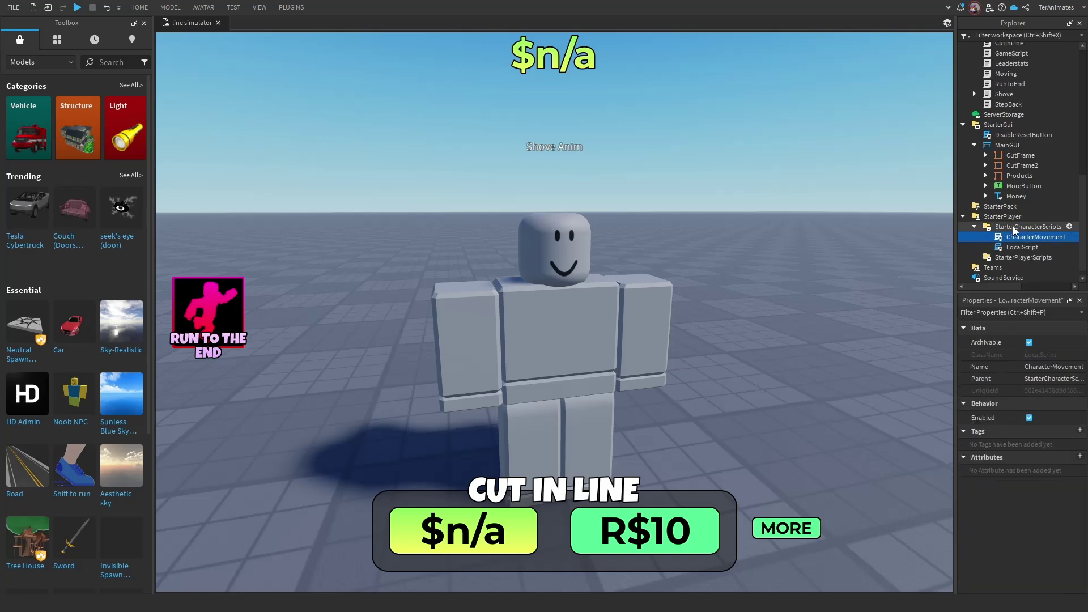
{"action": "left_click", "coordinate": [1011, 247]}
{"action": "key", "text": "Delete"}
{"action": "scroll", "coordinate": [995, 182], "scroll_direction": "up", "scroll_amount": 10}
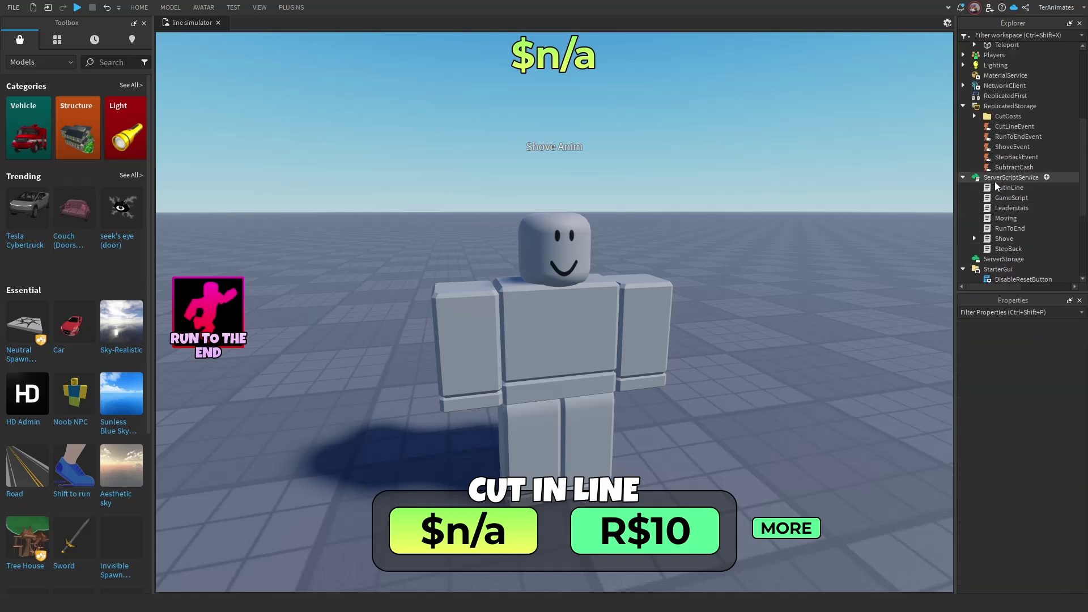
Move the add-on's Workspace group into Workspace and ungroup it
{"action": "left_click_drag", "start_coordinate": [1006, 179], "coordinate": [1000, 47]}
{"action": "right_click", "coordinate": [1001, 179]}
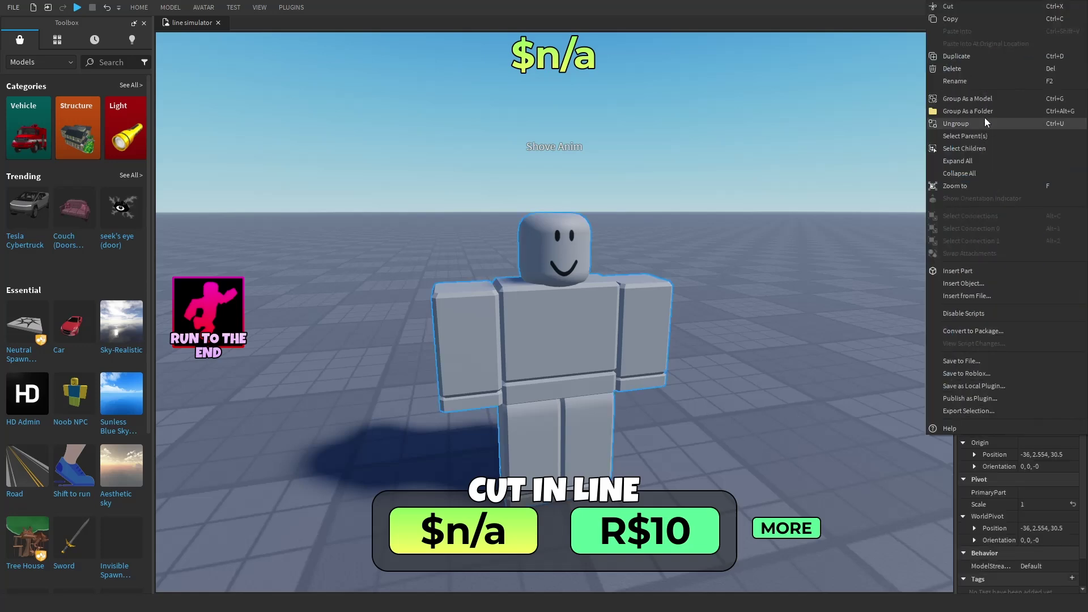
{"action": "left_click", "coordinate": [985, 120]}
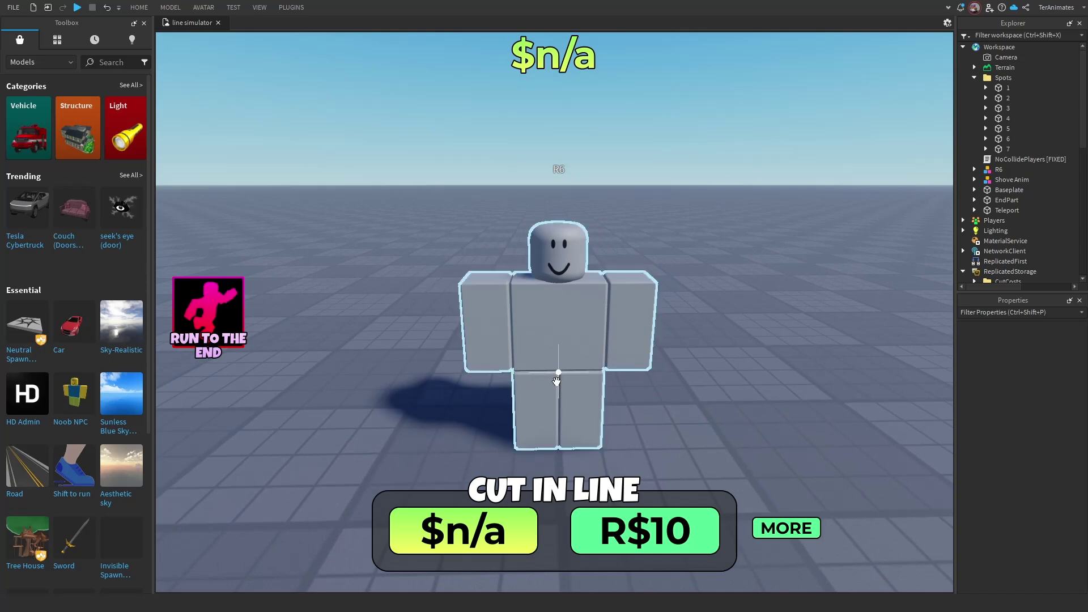
Move the R6 rig away from the Shove Anim rig on the baseplate
{"action": "left_click_drag", "start_coordinate": [557, 381], "coordinate": [655, 214]}
{"action": "left_click", "coordinate": [621, 287]}
{"action": "right_click_drag", "start_coordinate": [622, 286], "coordinate": [629, 284]}
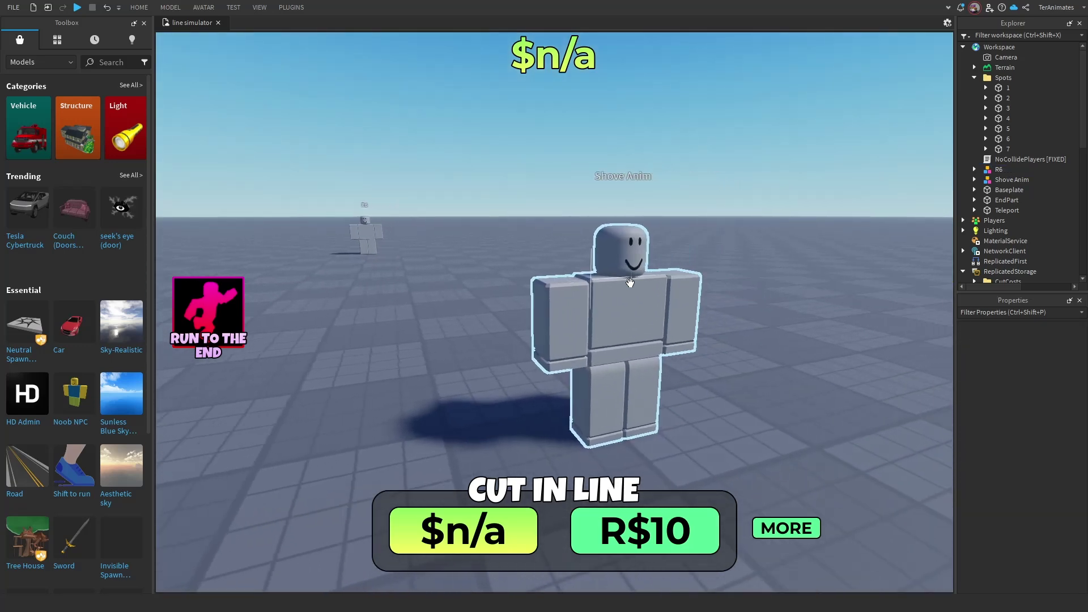
Open the Animation Editor and create a new animation clip for the Shove Anim rig with the default name
{"action": "left_click", "coordinate": [203, 7]}
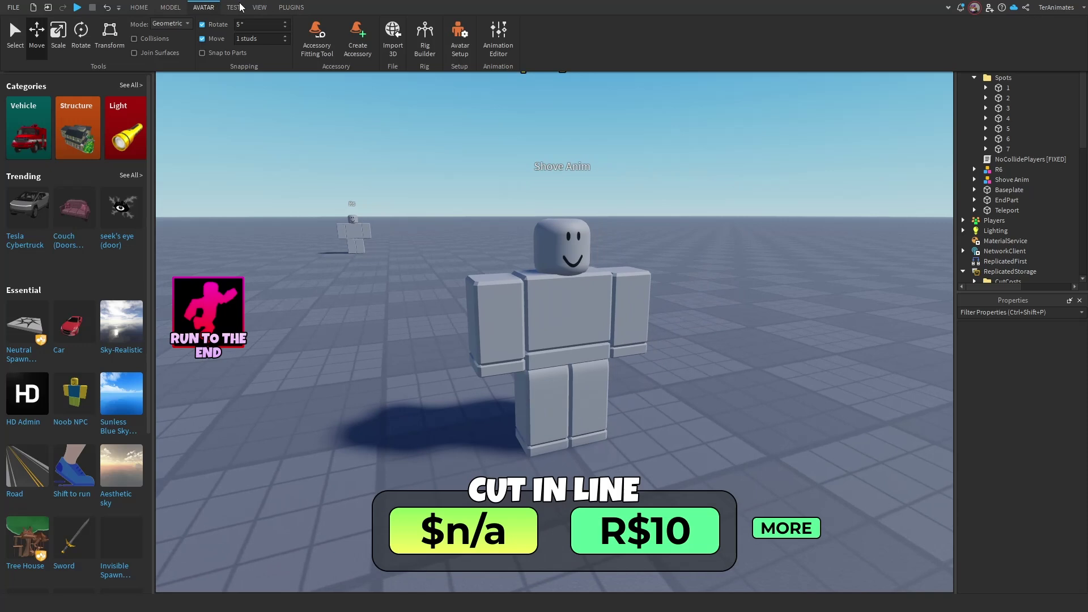
{"action": "left_click", "coordinate": [506, 29]}
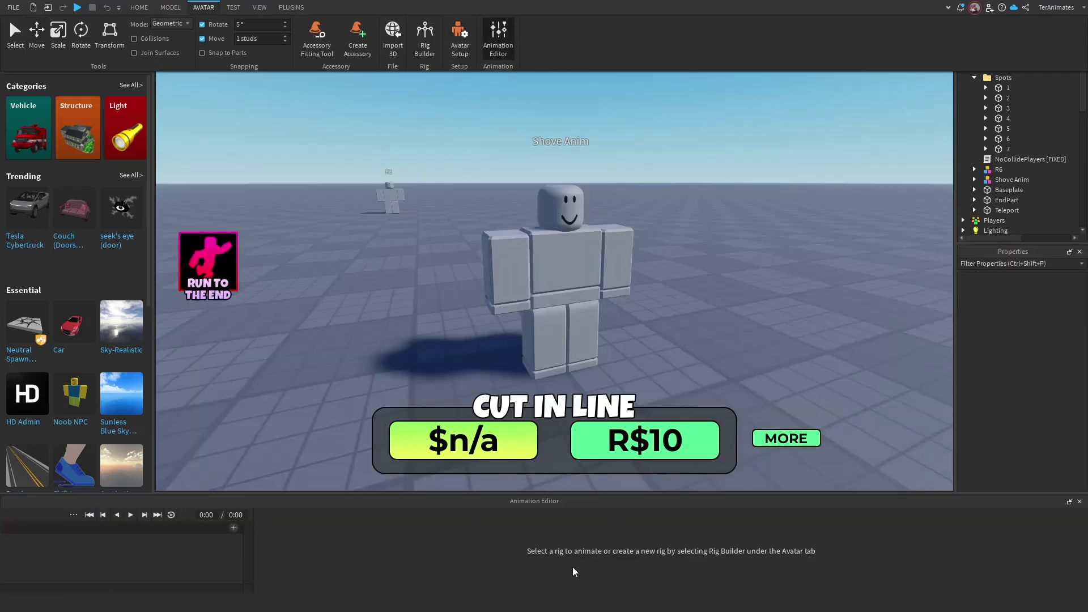
{"action": "left_click", "coordinate": [585, 252]}
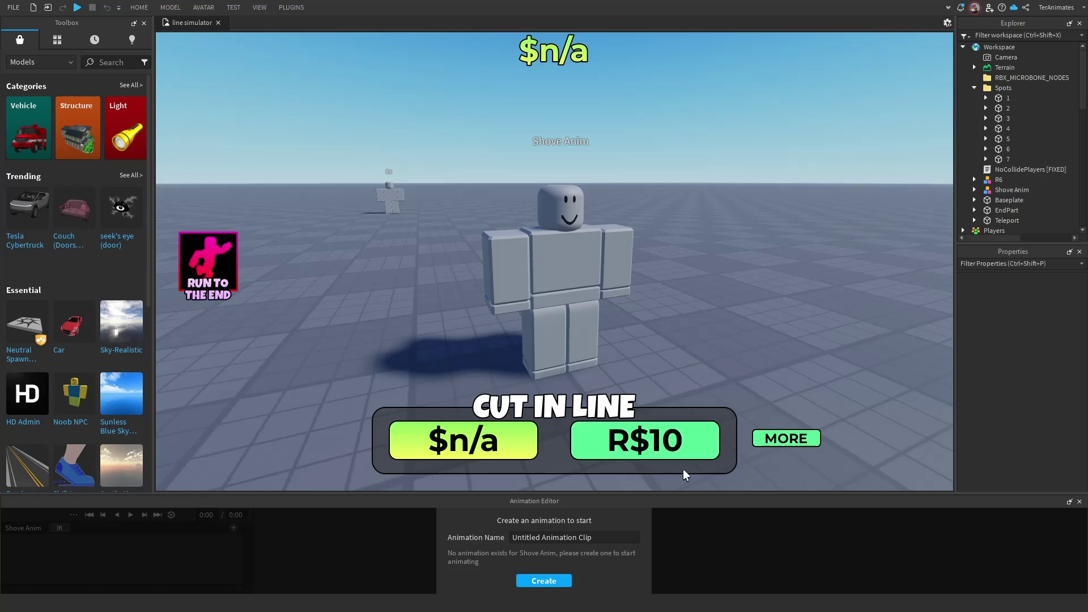
{"action": "left_click", "coordinate": [552, 586]}
Pose the Shove Anim rig by rotating its left and right upper arms
{"action": "left_click", "coordinate": [503, 263]}
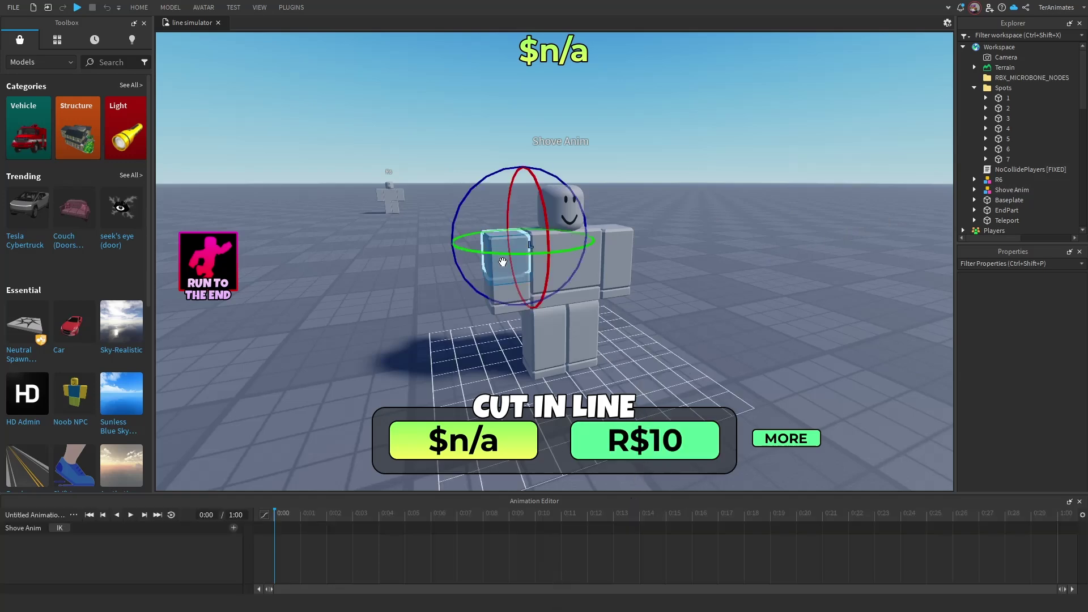
{"action": "scroll", "coordinate": [508, 262], "scroll_direction": "up", "scroll_amount": 2}
{"action": "left_click_drag", "start_coordinate": [570, 182], "coordinate": [579, 201]}
{"action": "left_click", "coordinate": [649, 238]}
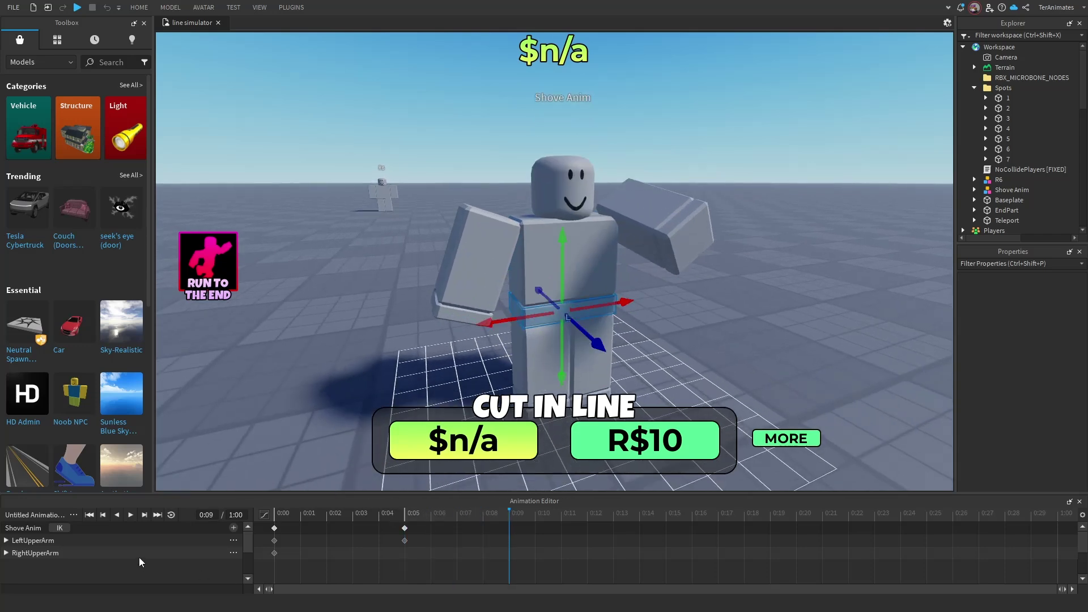
{"action": "left_click", "coordinate": [74, 515]}
{"action": "left_click", "coordinate": [554, 553]}
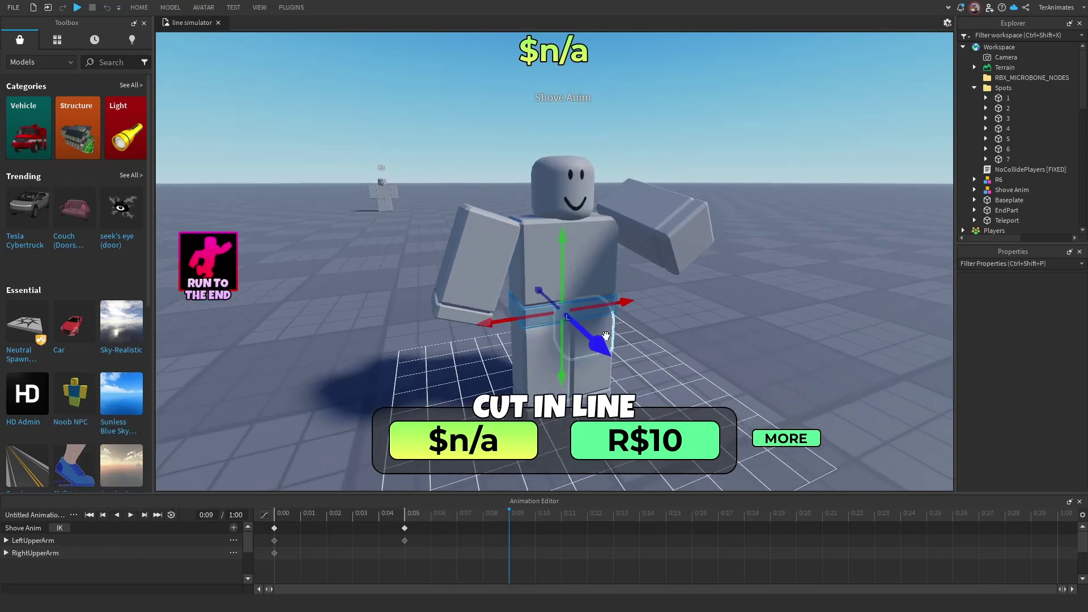
Add keyframes to the shove animation by moving the Shove Anim rig's lower torso at 0:09 and at a further point on the timeline
{"action": "left_click_drag", "start_coordinate": [599, 345], "coordinate": [688, 389]}
{"action": "key", "text": "s"}
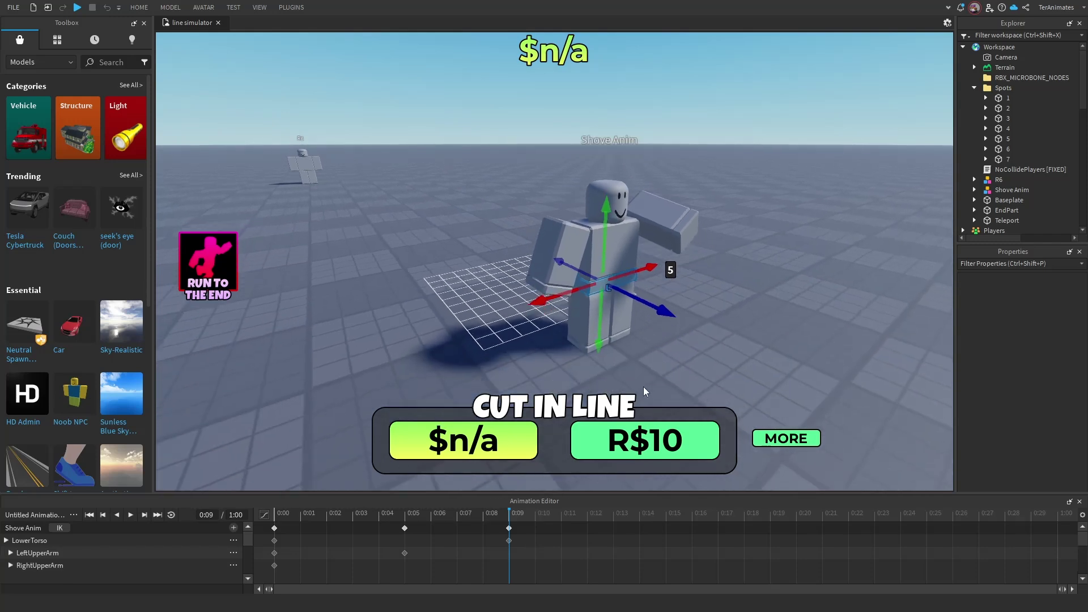
{"action": "key", "text": "w"}
{"action": "key", "text": "s"}
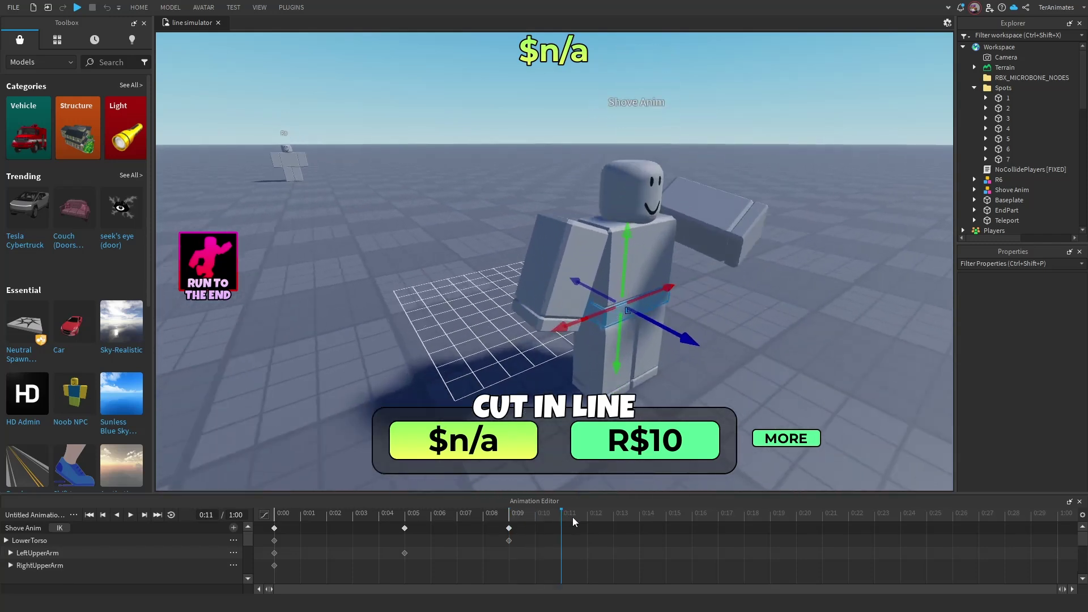
{"action": "left_click_drag", "start_coordinate": [572, 517], "coordinate": [628, 526]}
{"action": "left_click_drag", "start_coordinate": [687, 342], "coordinate": [544, 318]}
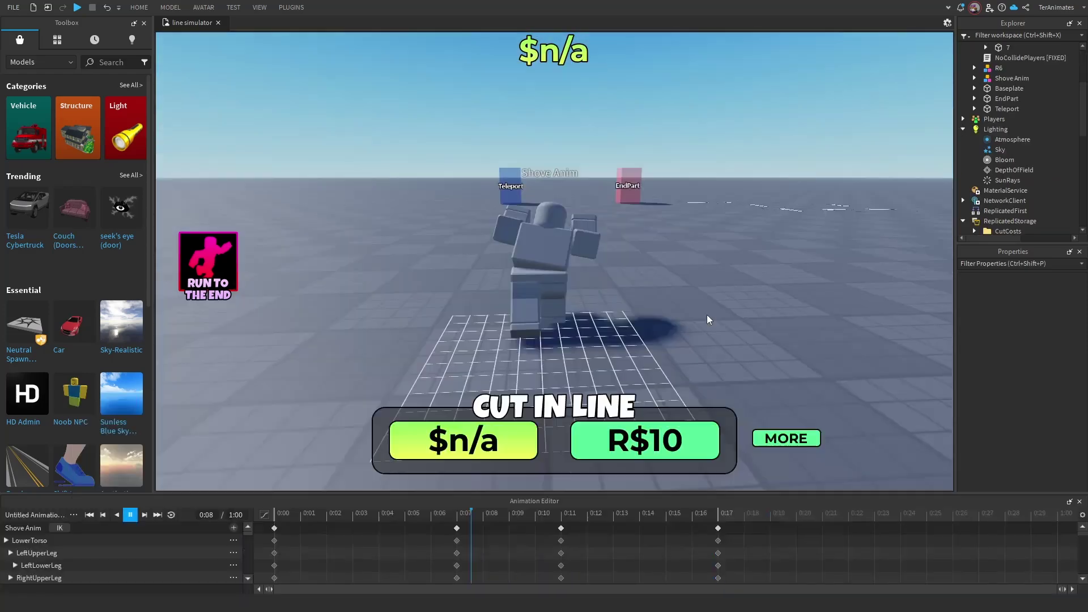
Preview the finished shove animation on the Shove Anim rig, then stop playback
{"action": "key", "text": "space"}
{"action": "right_click_drag", "start_coordinate": [707, 314], "coordinate": [708, 318]}
{"action": "key", "text": "space"}
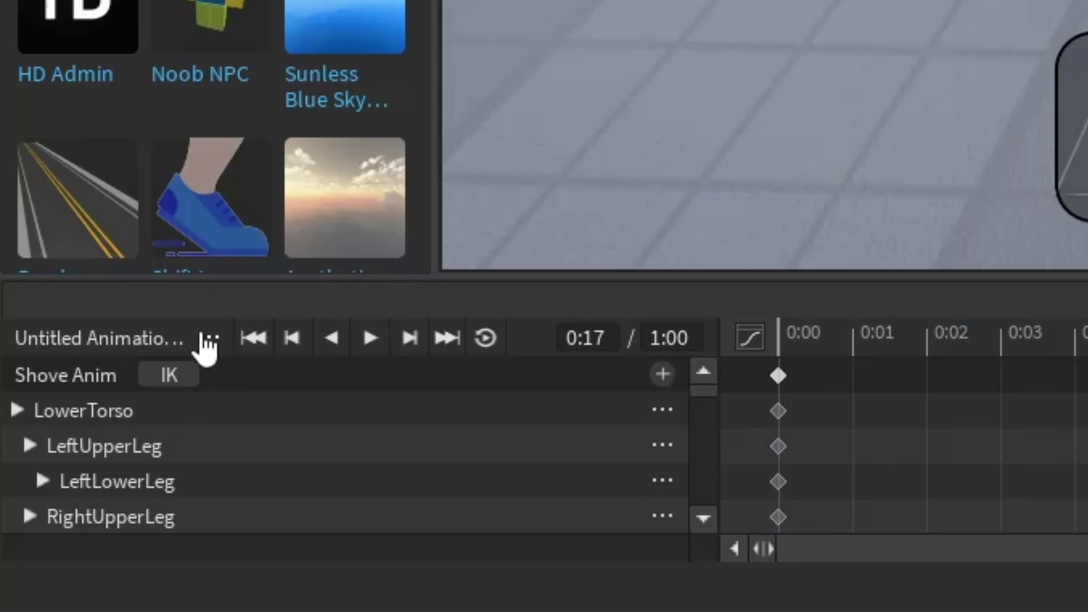
Publish the animation clip to Roblox with the title Shove and copy its asset ID
{"action": "left_click", "coordinate": [209, 339]}
{"action": "left_click", "coordinate": [298, 168]}
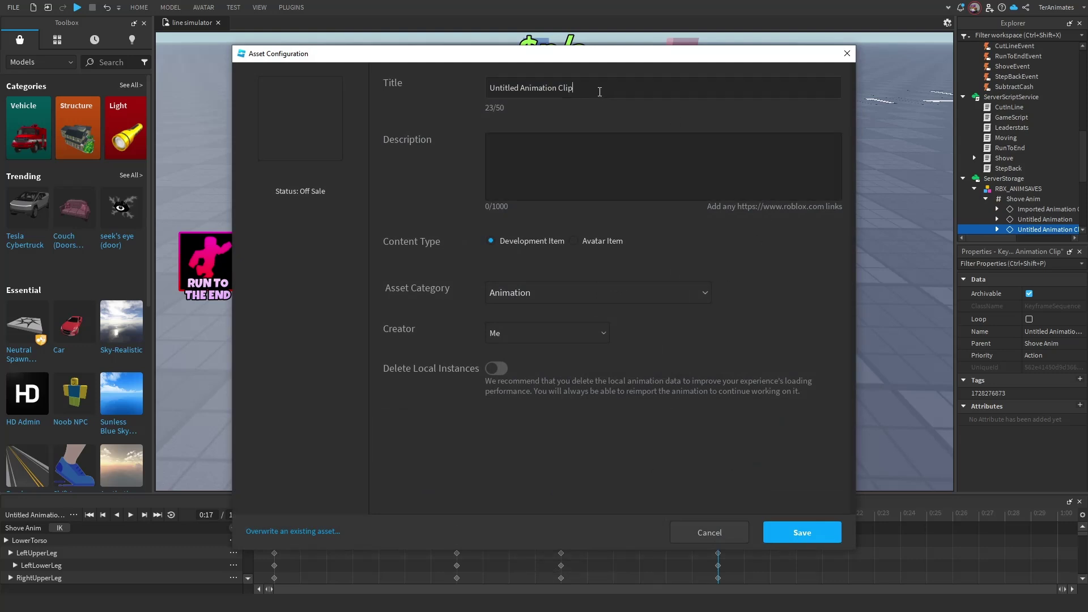
{"action": "triple_click", "coordinate": [600, 92]}
{"action": "type", "text": "Shove"}
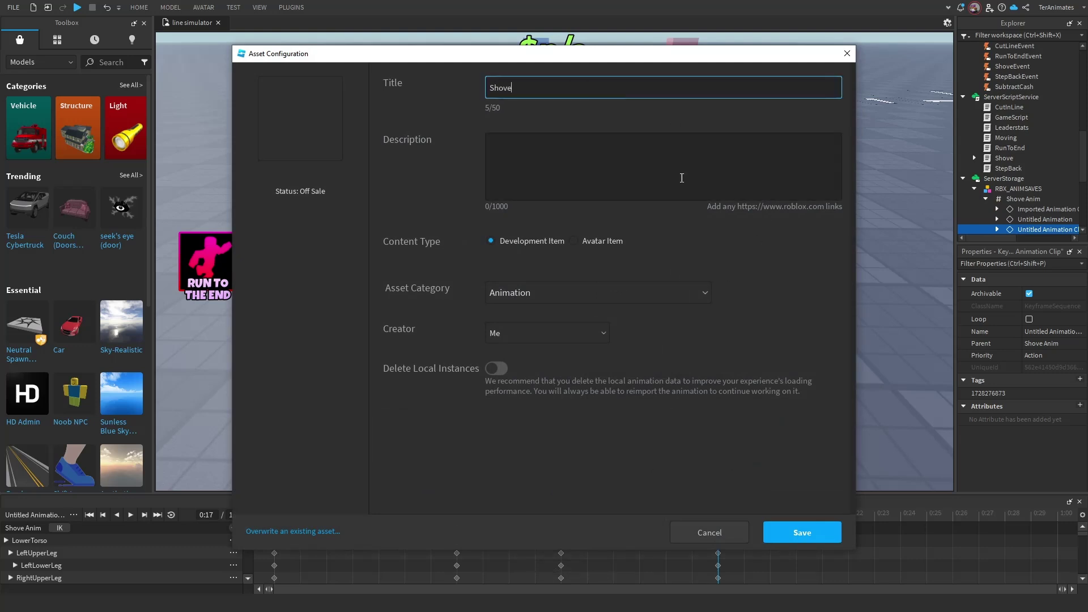
{"action": "left_click", "coordinate": [785, 299]}
{"action": "left_click", "coordinate": [788, 531]}
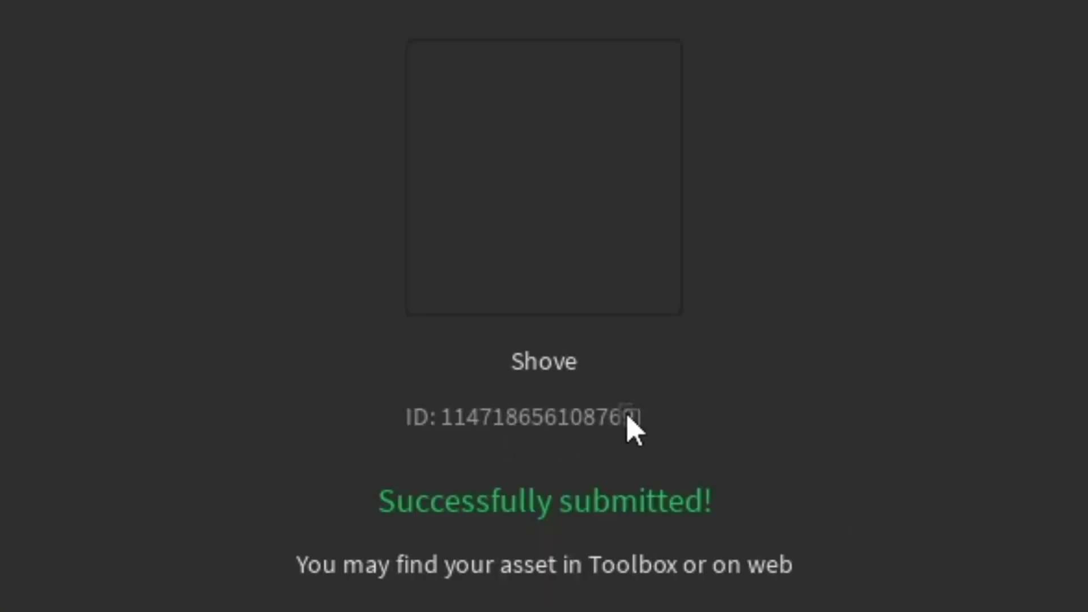
{"action": "left_click", "coordinate": [630, 418]}
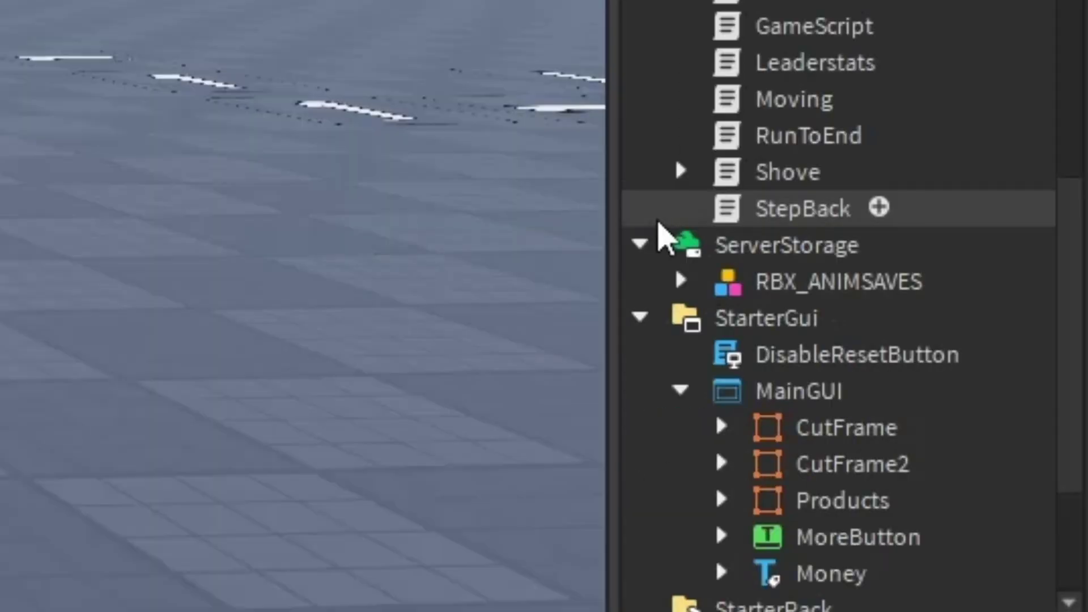
{"action": "scroll", "coordinate": [658, 231], "scroll_direction": "up", "scroll_amount": 2}
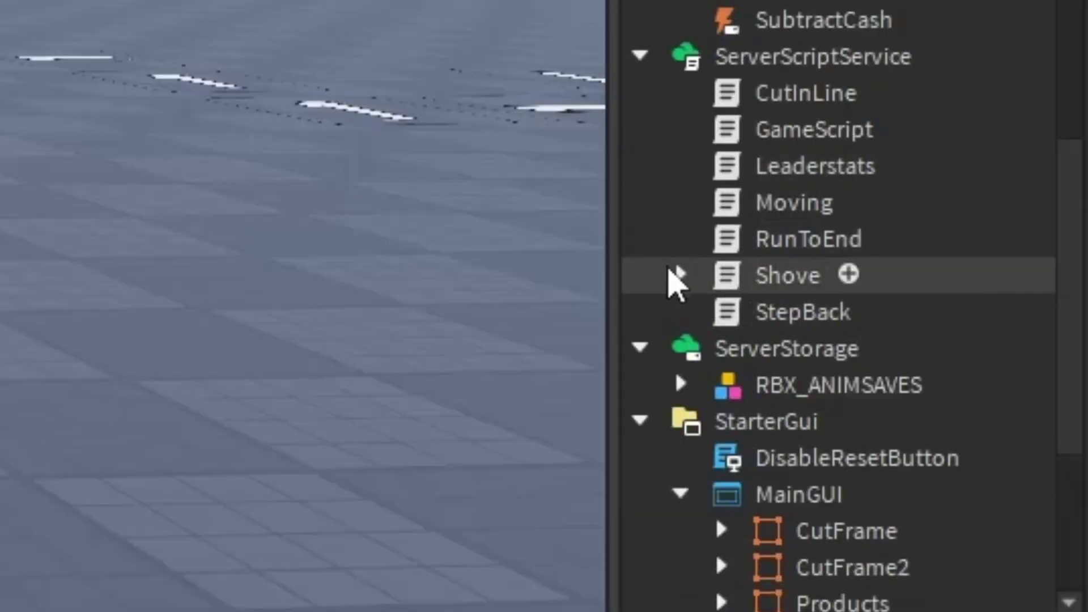
{"action": "left_click", "coordinate": [676, 275]}
{"action": "left_click", "coordinate": [723, 306]}
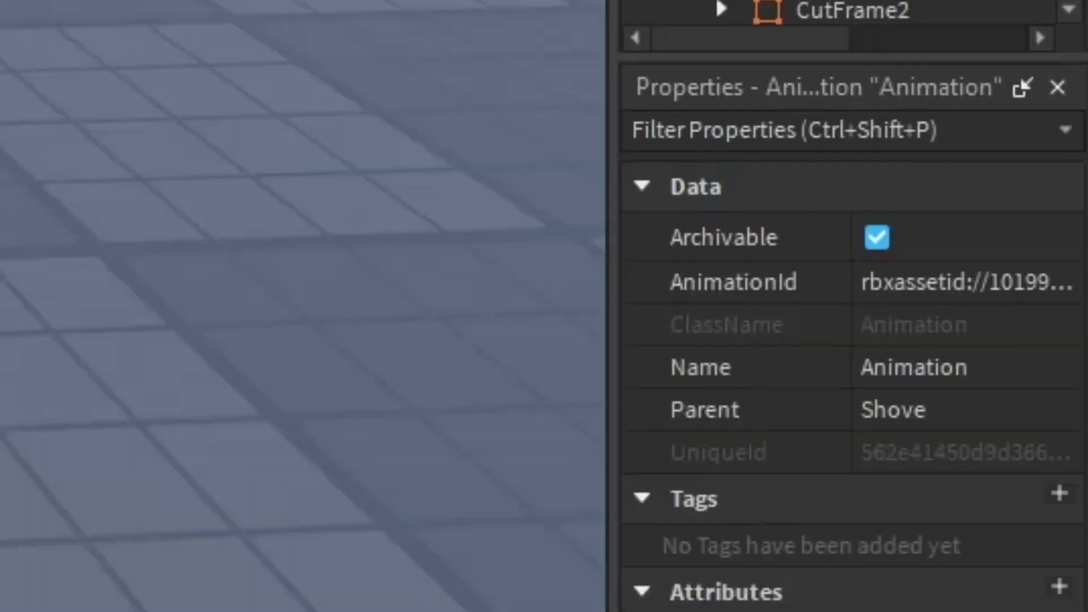
{"action": "left_click", "coordinate": [972, 282]}
{"action": "key", "text": "ctrl+v"}
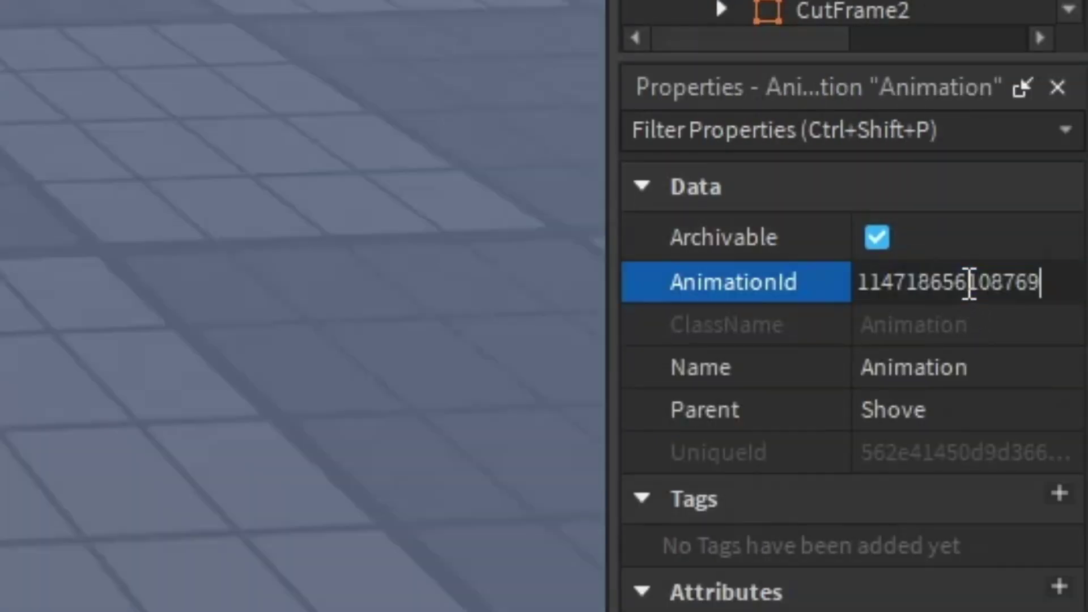
{"action": "key", "text": "Return"}
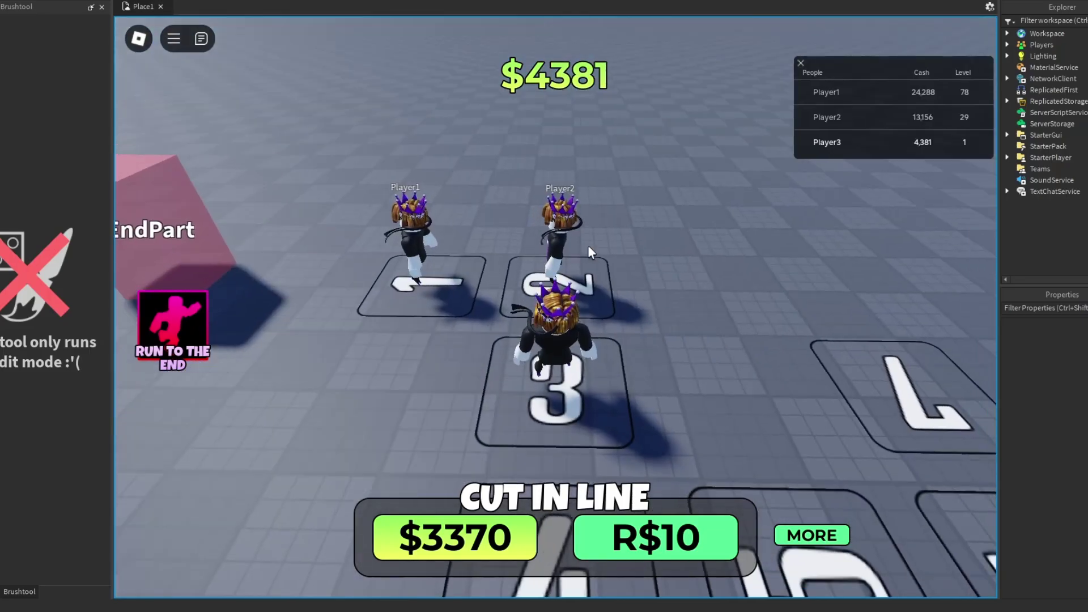
In the playtest, hide the player list, expand the extra cut options and test the Shove purchase
{"action": "key", "text": "Tab"}
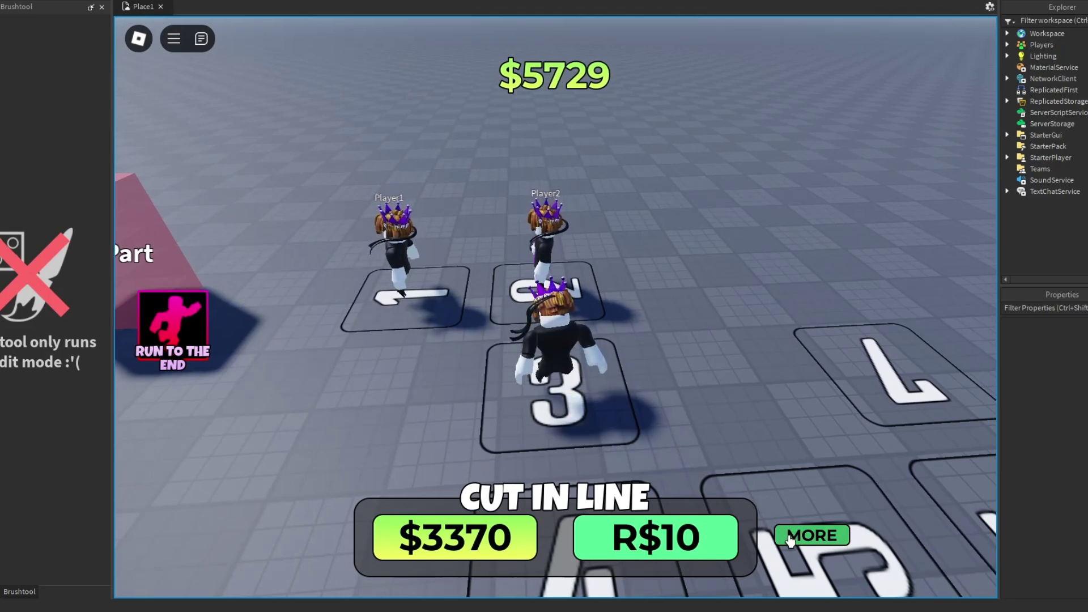
{"action": "left_click", "coordinate": [811, 535]}
{"action": "left_click", "coordinate": [431, 563]}
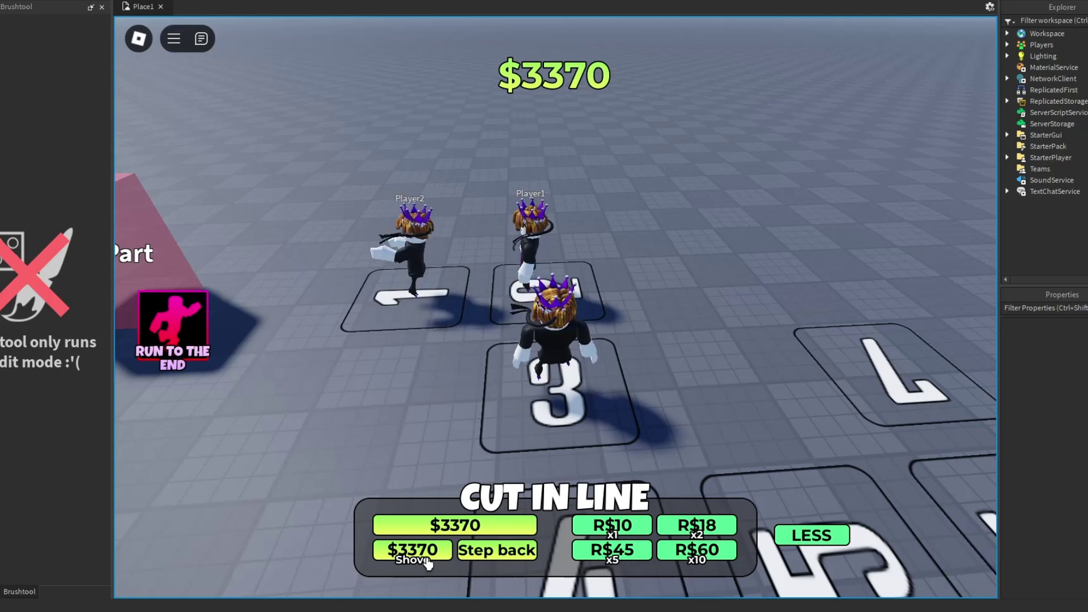
{"action": "left_click", "coordinate": [428, 563]}
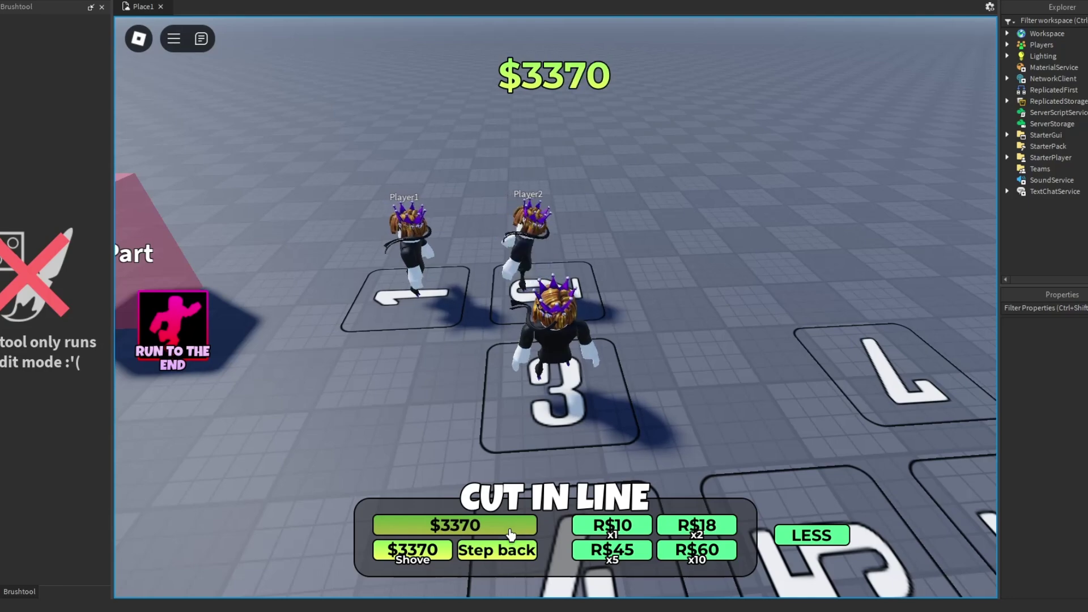
Test the cash cut-in-line purchase and the Step back option in the playtest
{"action": "left_click", "coordinate": [510, 534]}
{"action": "right_click_drag", "start_coordinate": [553, 414], "coordinate": [447, 408]}
{"action": "left_click", "coordinate": [486, 557]}
{"action": "left_click", "coordinate": [487, 560]}
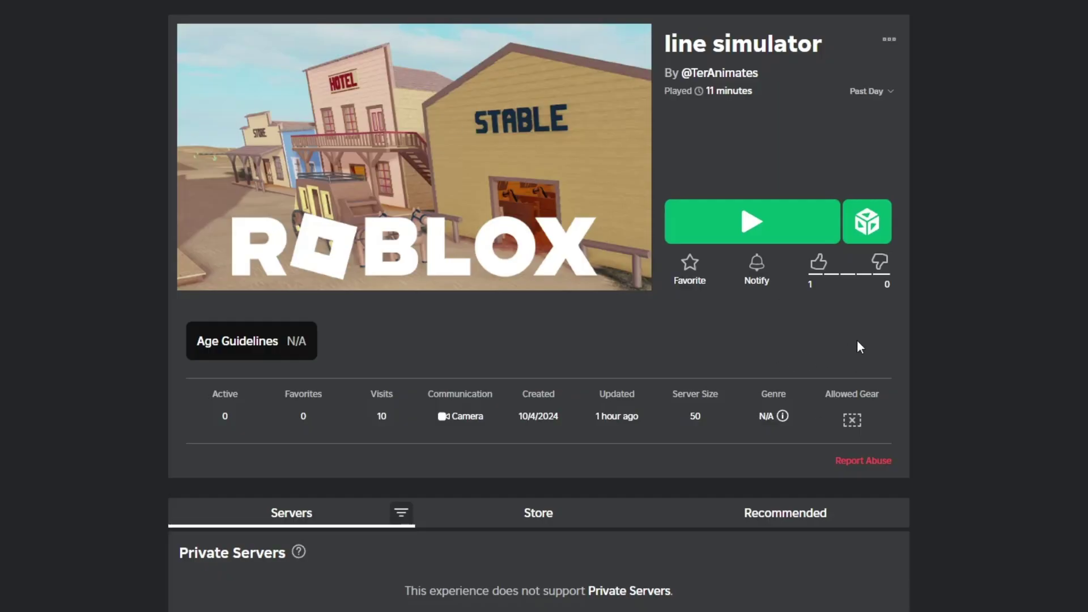
Open the line simulator experience's configuration from its Roblox page and go to its Developer Products
{"action": "left_click", "coordinate": [891, 41]}
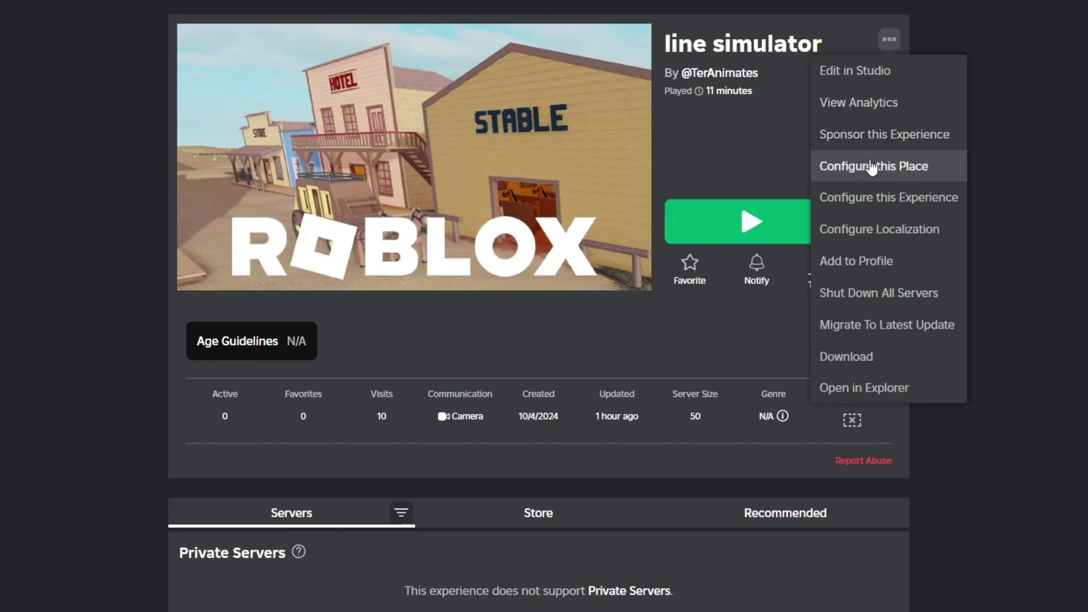
{"action": "left_click", "coordinate": [934, 213]}
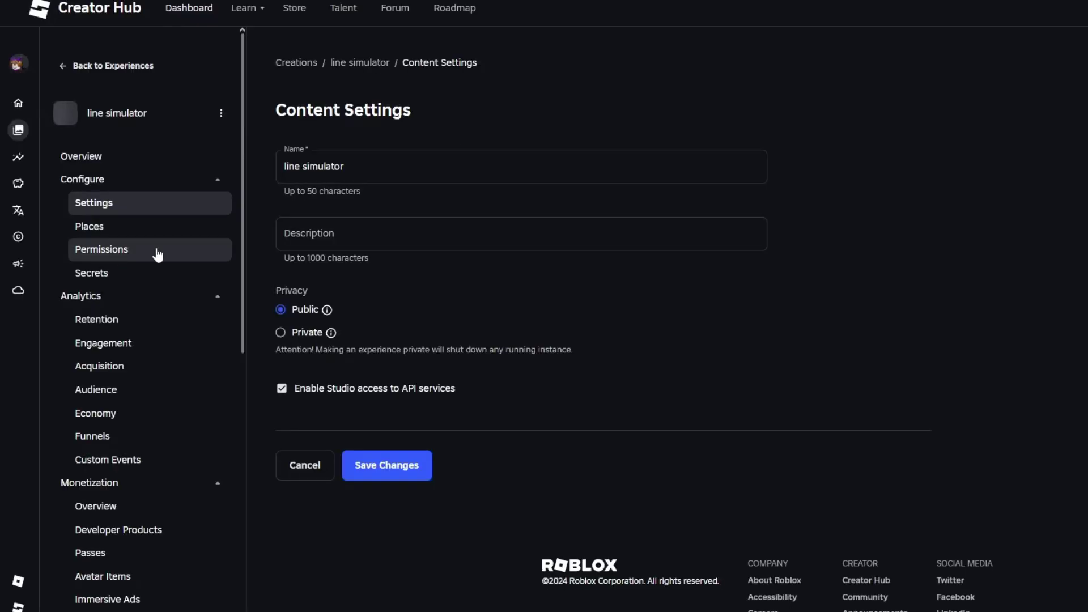
{"action": "scroll", "coordinate": [153, 256], "scroll_direction": "down", "scroll_amount": 1}
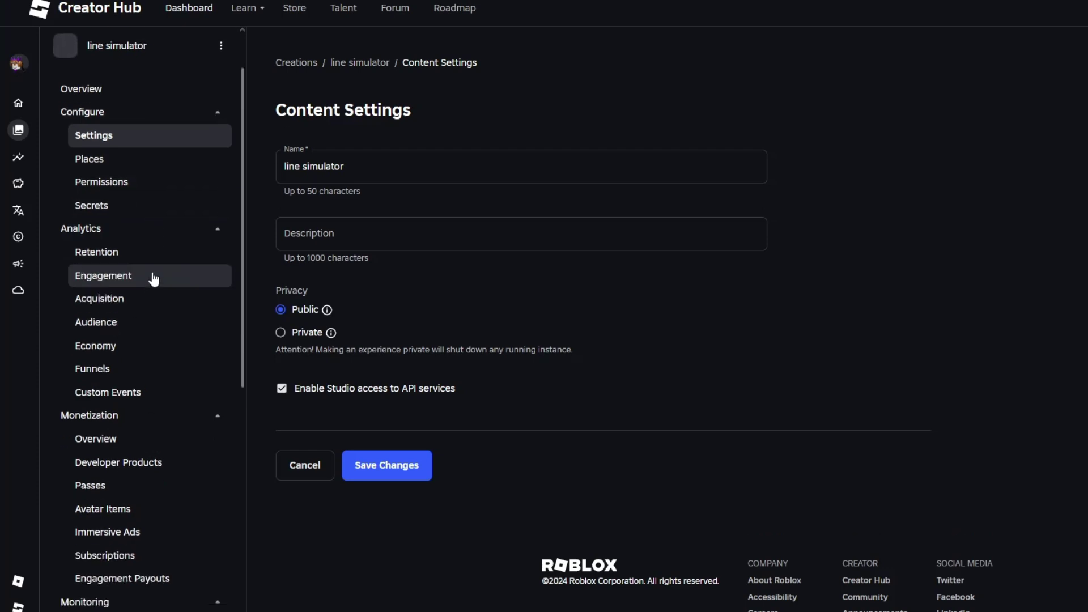
{"action": "left_click", "coordinate": [144, 472]}
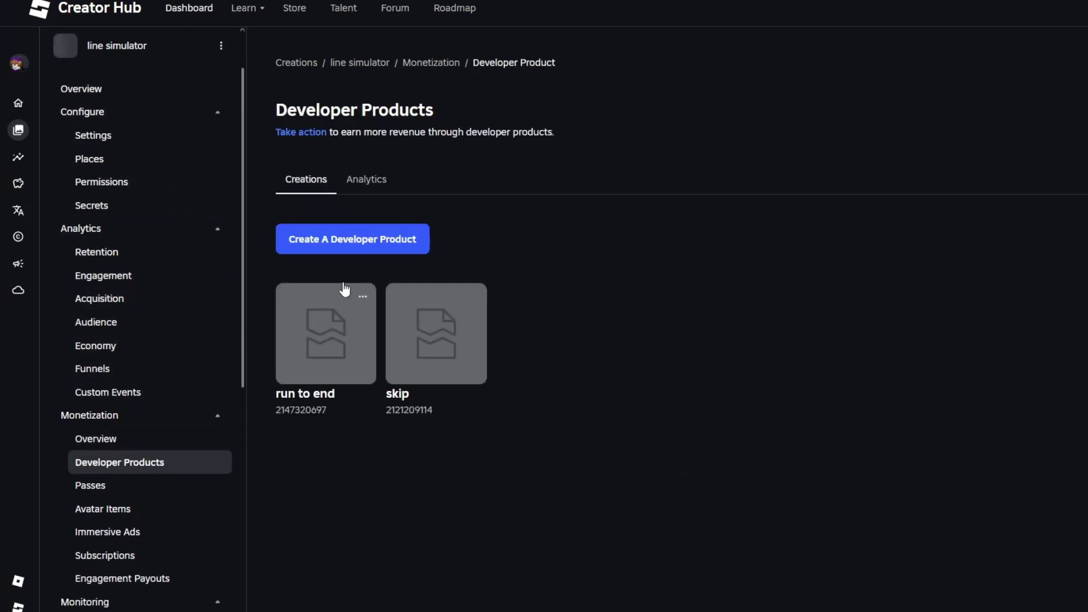
Create a developer product named "Cut in line" priced at 10 Robux
{"action": "left_click", "coordinate": [334, 236]}
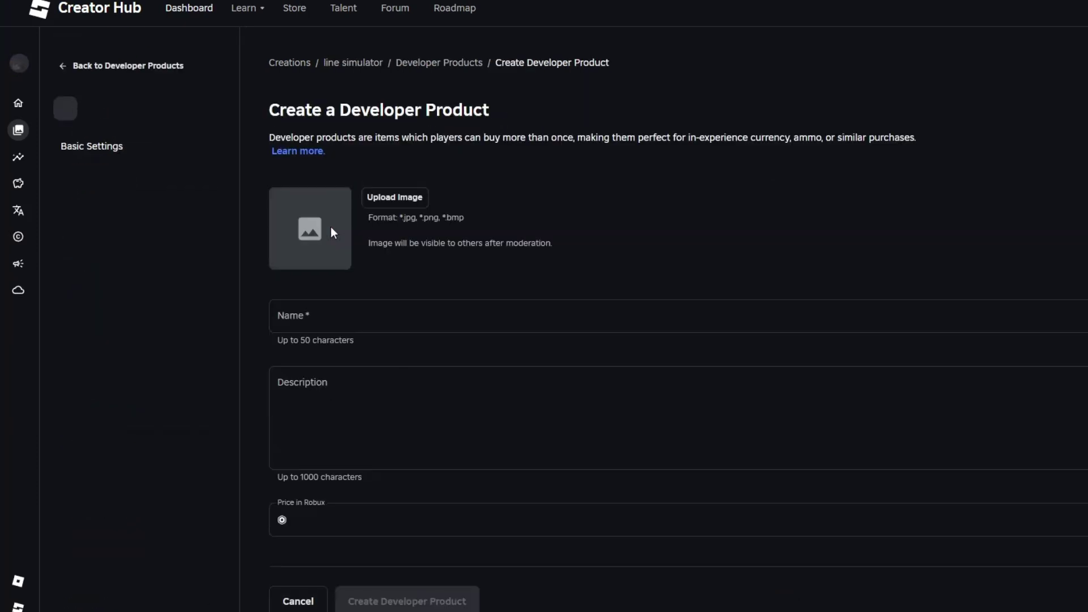
{"action": "left_click", "coordinate": [334, 326]}
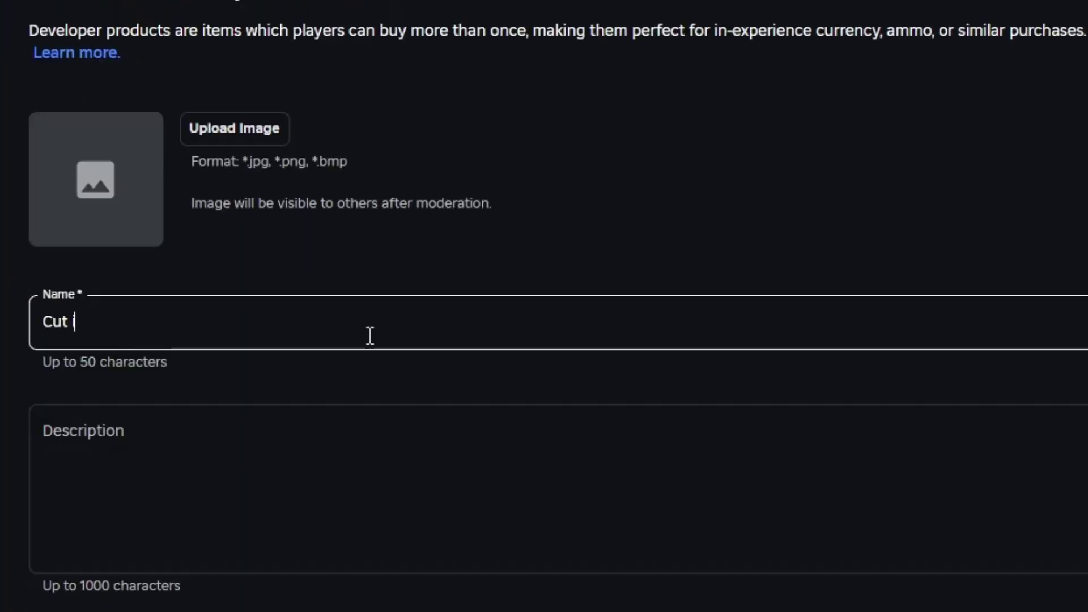
{"action": "type", "text": "Cut in line"}
{"action": "left_click", "coordinate": [163, 532]}
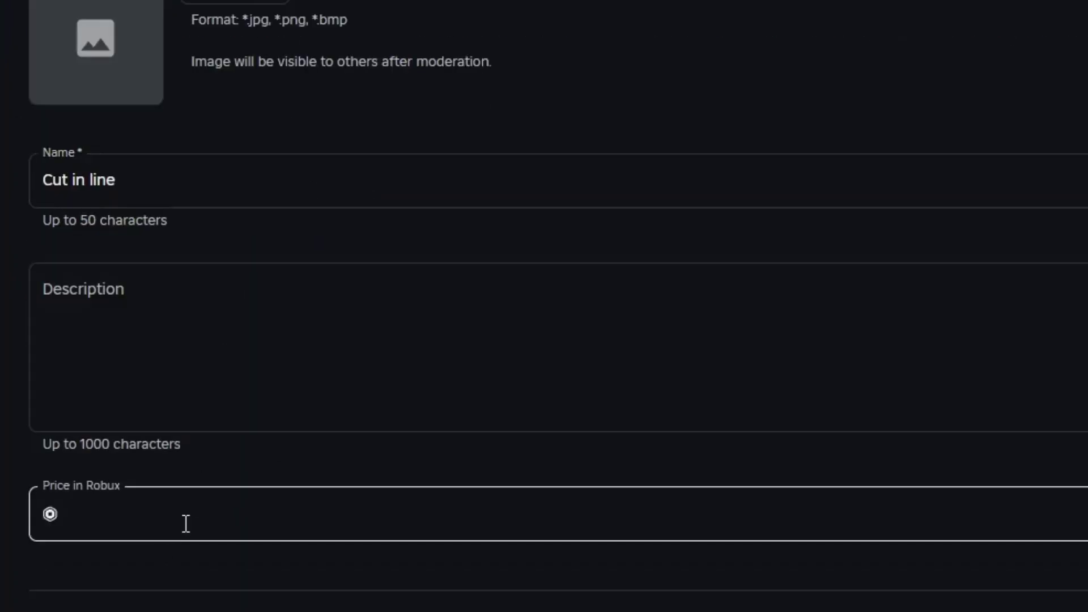
{"action": "type", "text": "10"}
{"action": "left_click", "coordinate": [531, 579]}
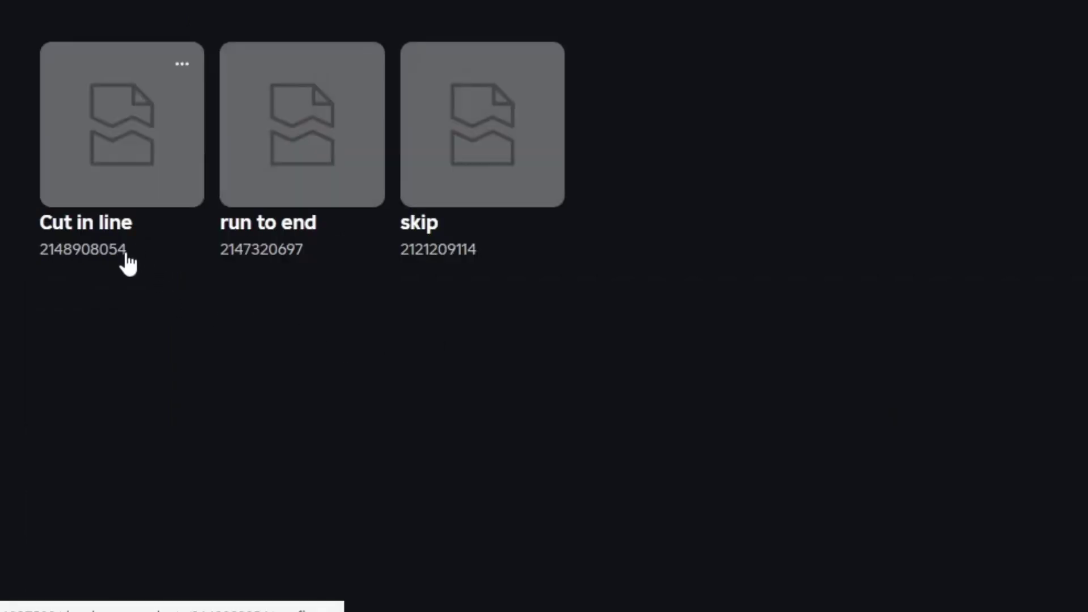
{"action": "left_click_drag", "start_coordinate": [126, 254], "coordinate": [41, 267]}
{"action": "key", "text": "ctrl+c"}
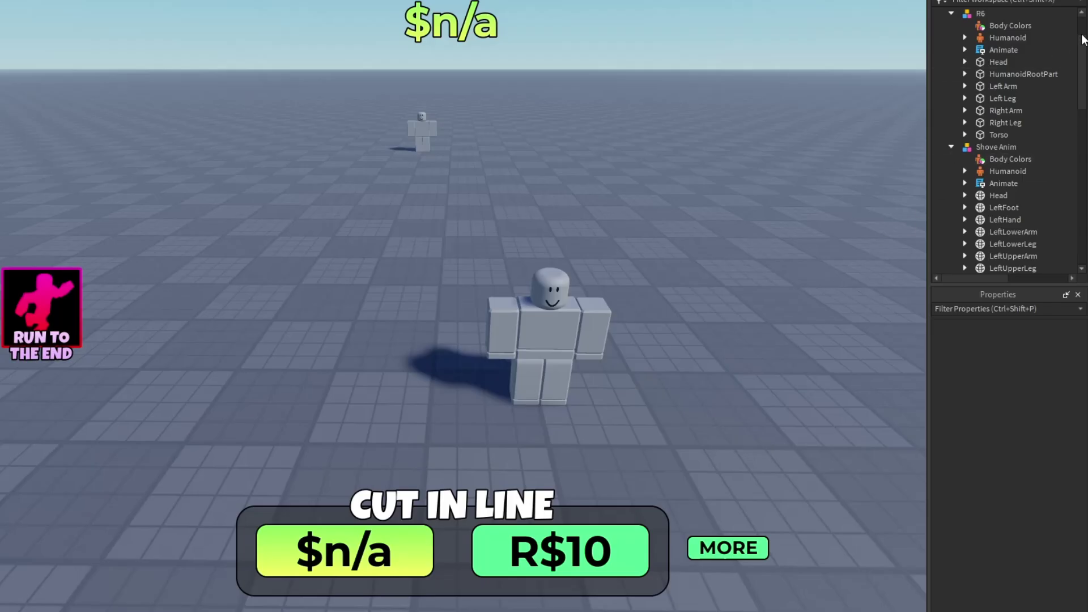
{"action": "scroll", "coordinate": [1084, 43], "scroll_direction": "down", "scroll_amount": 3}
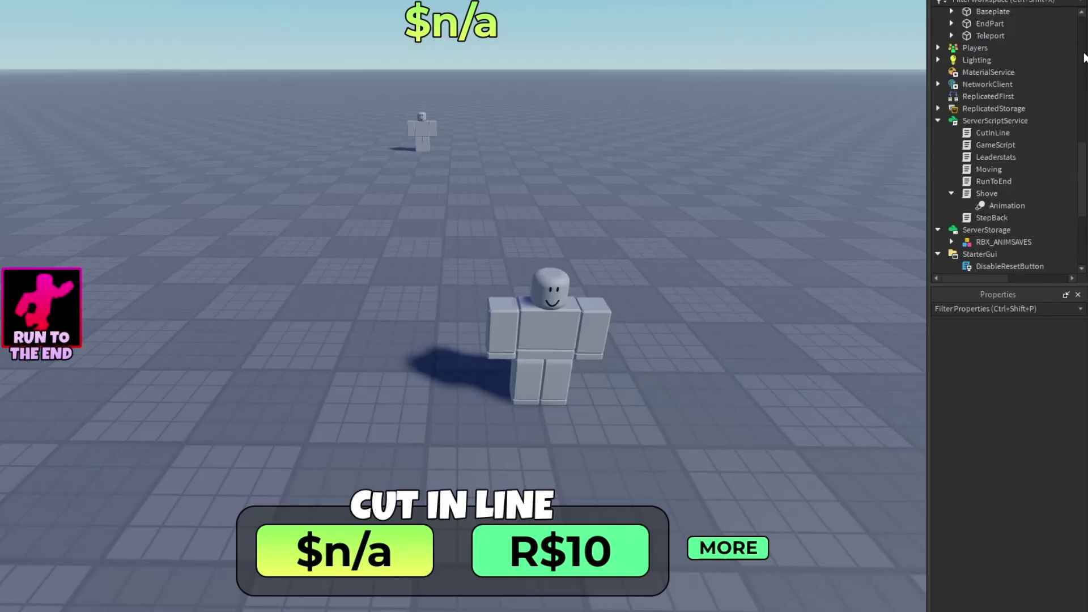
{"action": "scroll", "coordinate": [1084, 56], "scroll_direction": "down", "scroll_amount": 5}
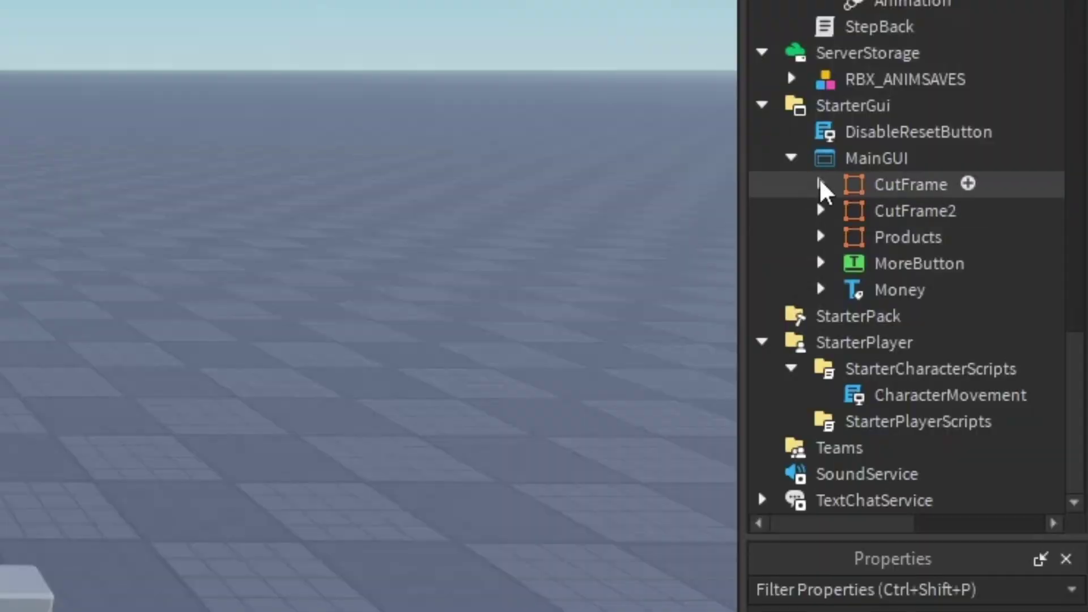
{"action": "left_click", "coordinate": [821, 184]}
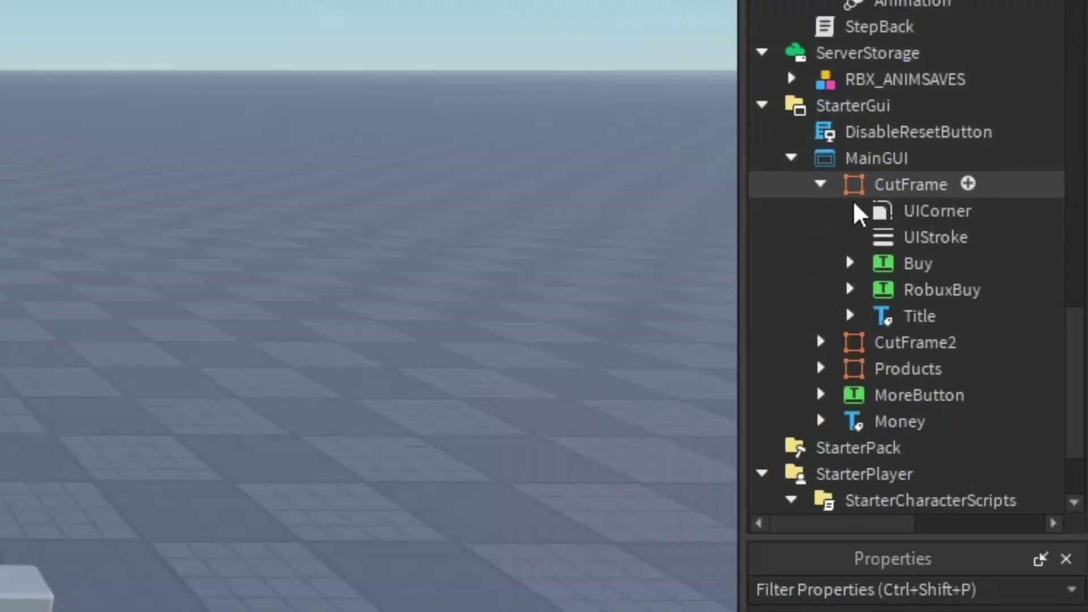
{"action": "left_click", "coordinate": [850, 289]}
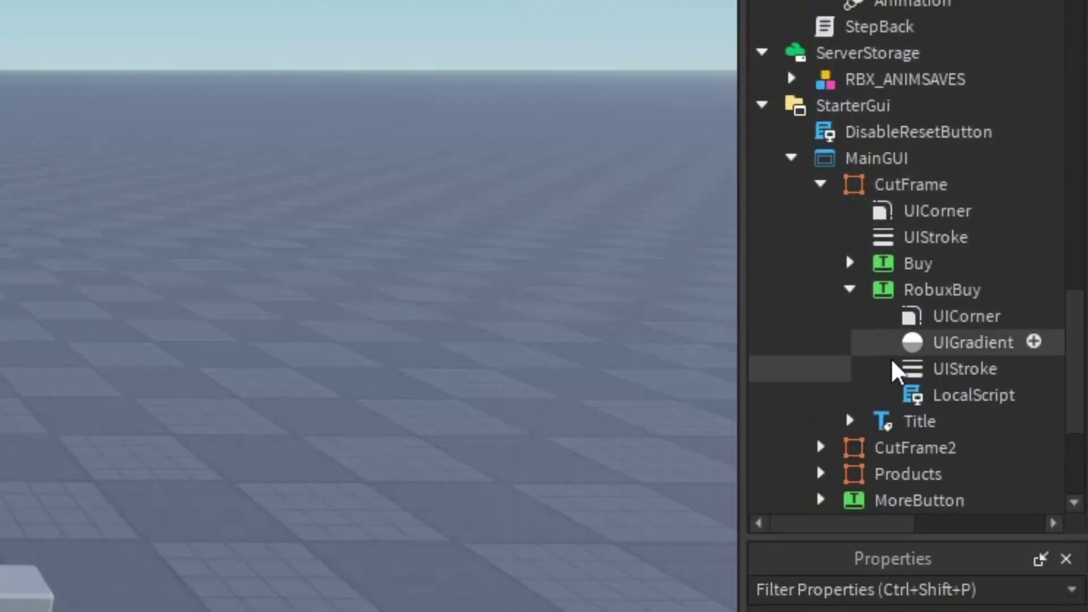
{"action": "left_click", "coordinate": [917, 403]}
{"action": "double_click", "coordinate": [918, 400]}
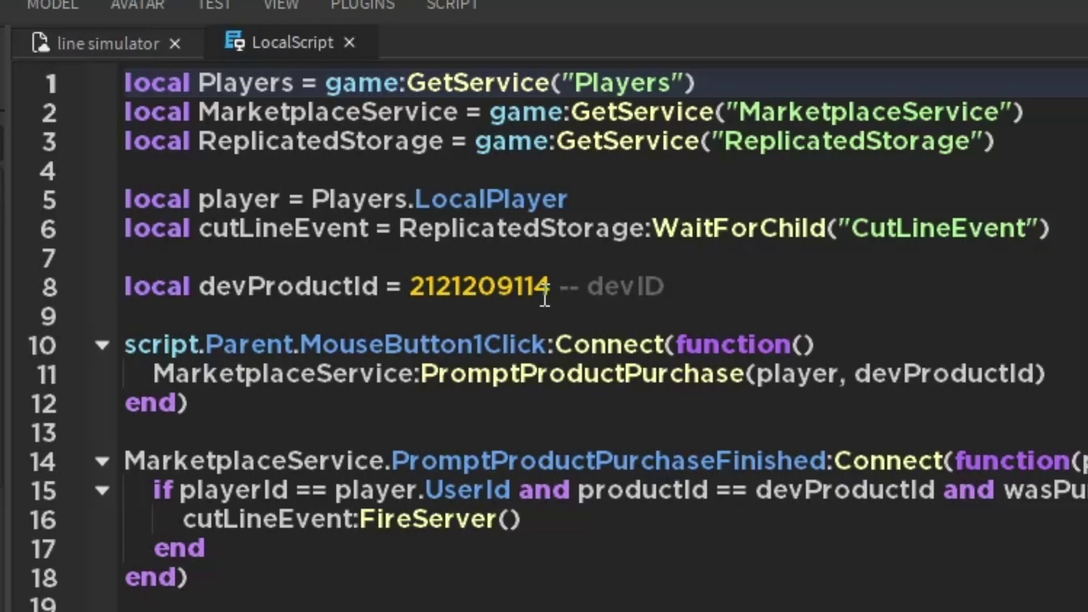
{"action": "double_click", "coordinate": [533, 283]}
{"action": "key", "text": "ctrl+v"}
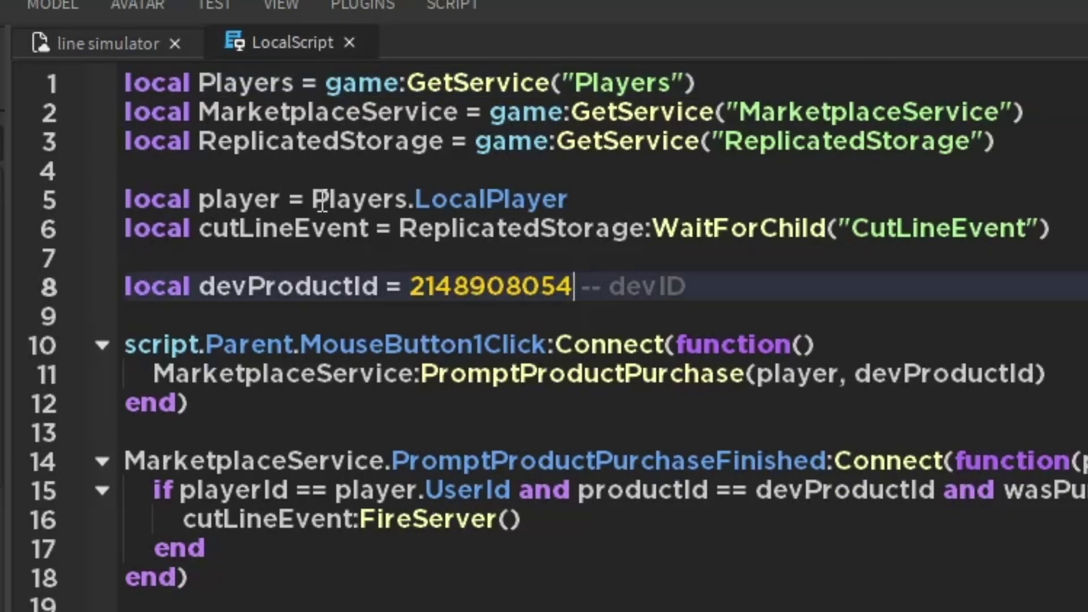
Set the DevID value of CutFrame2's RobuxOption1 button to the copied developer product ID
{"action": "left_click", "coordinate": [98, 39]}
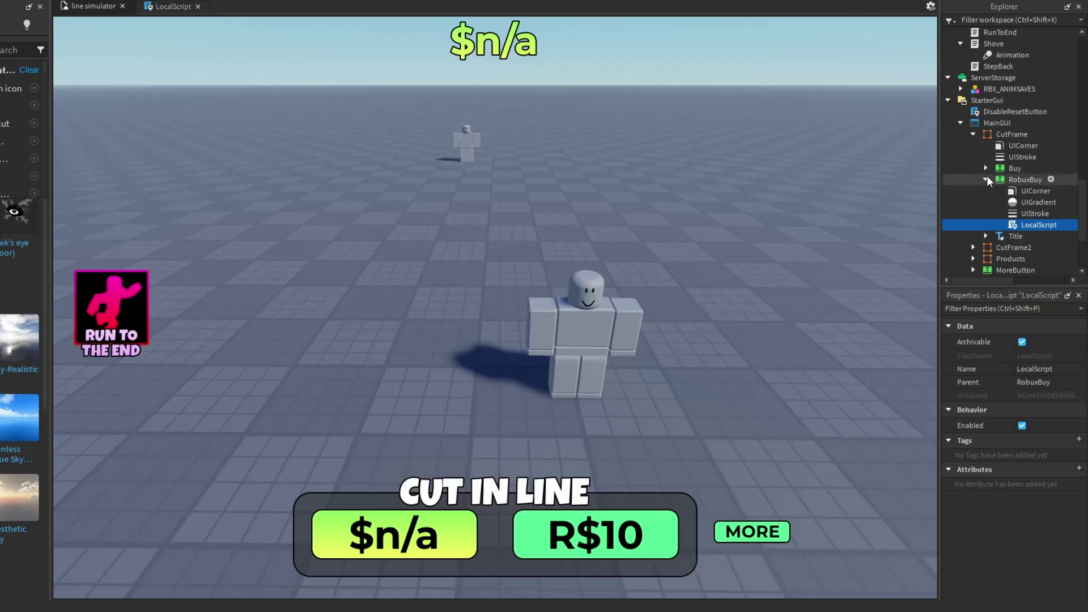
{"action": "scroll", "coordinate": [986, 178], "scroll_direction": "down", "scroll_amount": 1}
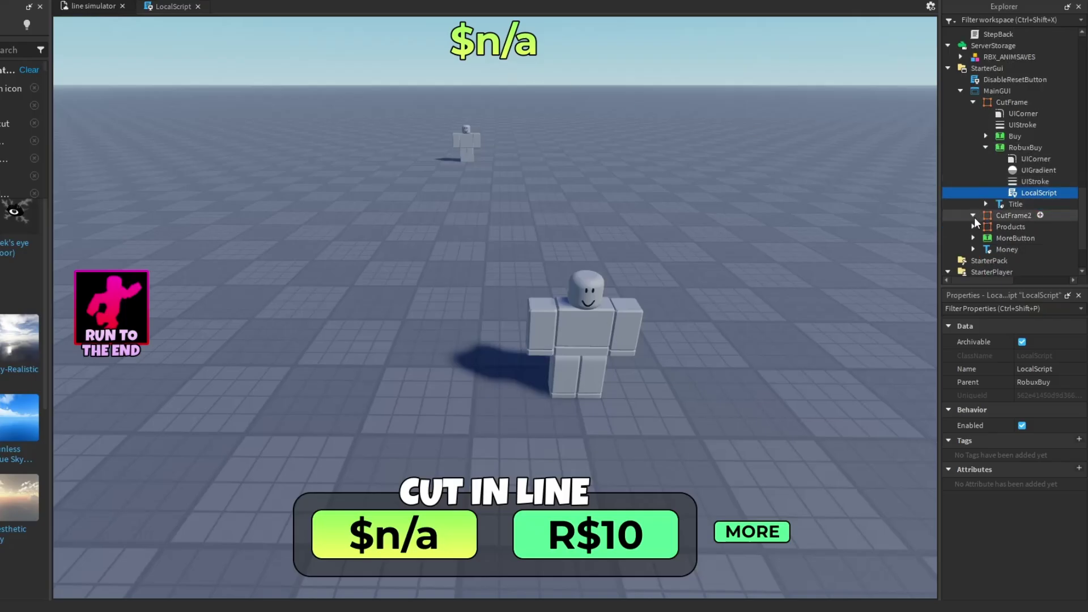
{"action": "left_click", "coordinate": [974, 217]}
{"action": "scroll", "coordinate": [991, 222], "scroll_direction": "down", "scroll_amount": 1}
{"action": "left_click", "coordinate": [985, 229]}
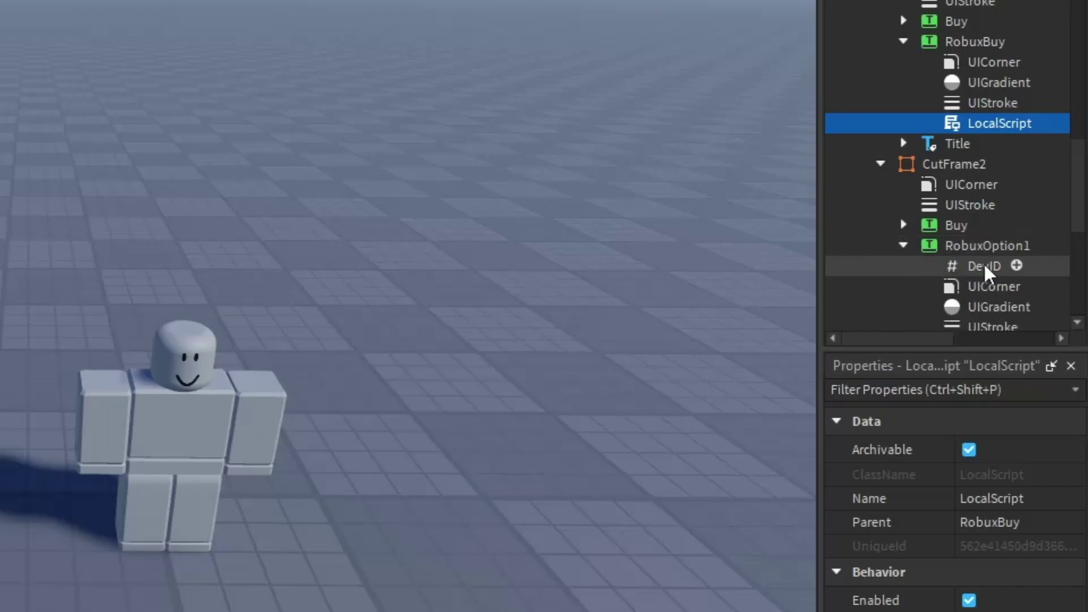
{"action": "left_click", "coordinate": [1018, 239]}
{"action": "scroll", "coordinate": [1020, 233], "scroll_direction": "down", "scroll_amount": 1}
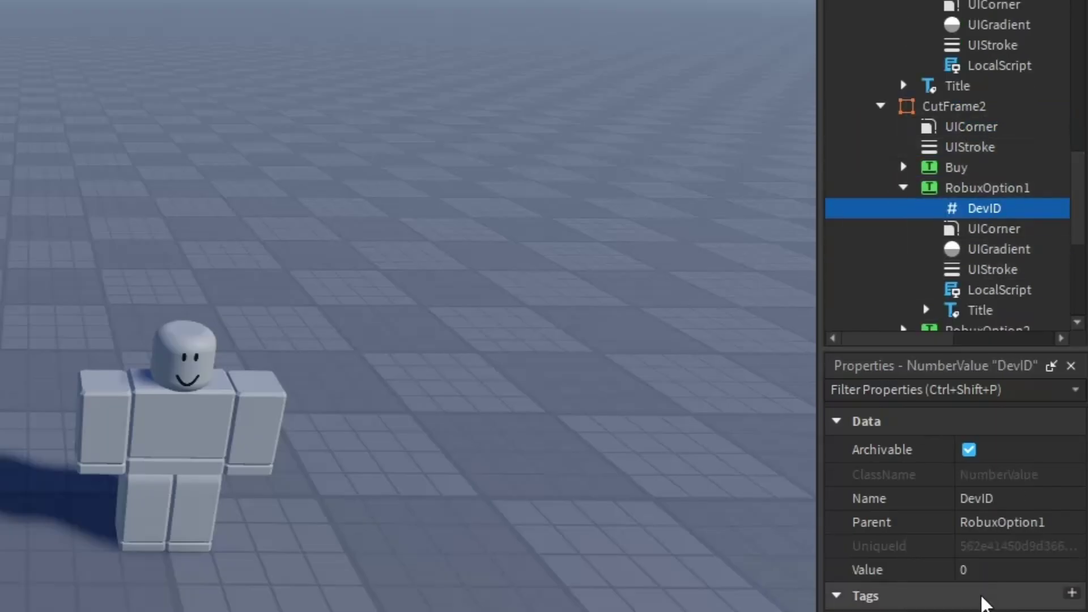
{"action": "left_click", "coordinate": [1000, 569]}
{"action": "key", "text": "ctrl+v"}
{"action": "key", "text": "Return"}
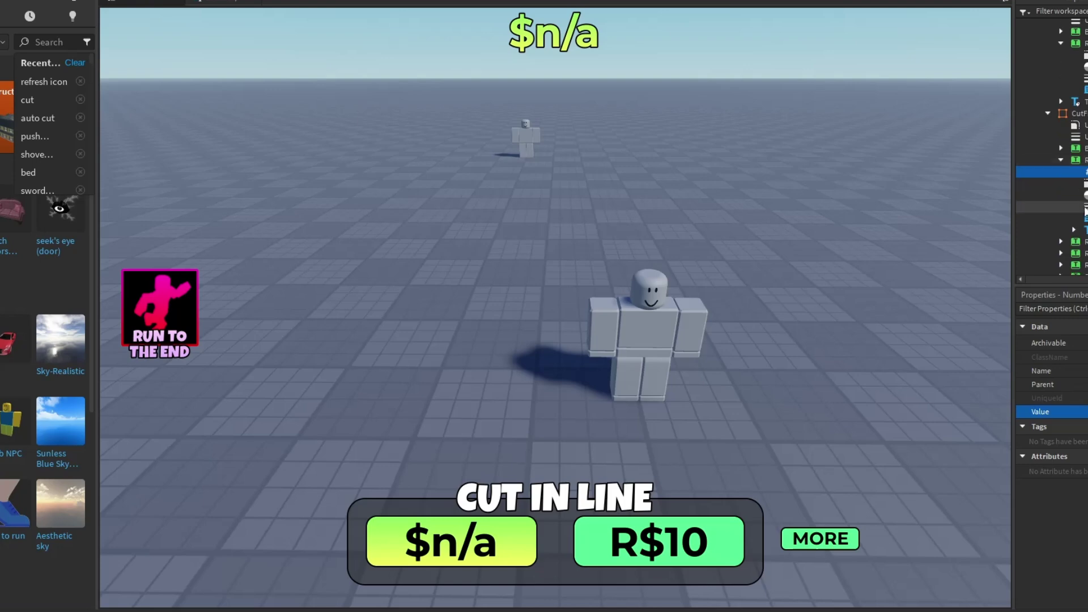
Make CutFrame2 visible in the scene and select its x1 and x2 Robux purchase buttons
{"action": "left_click", "coordinate": [940, 106]}
{"action": "scroll", "coordinate": [1081, 453], "scroll_direction": "down", "scroll_amount": 3}
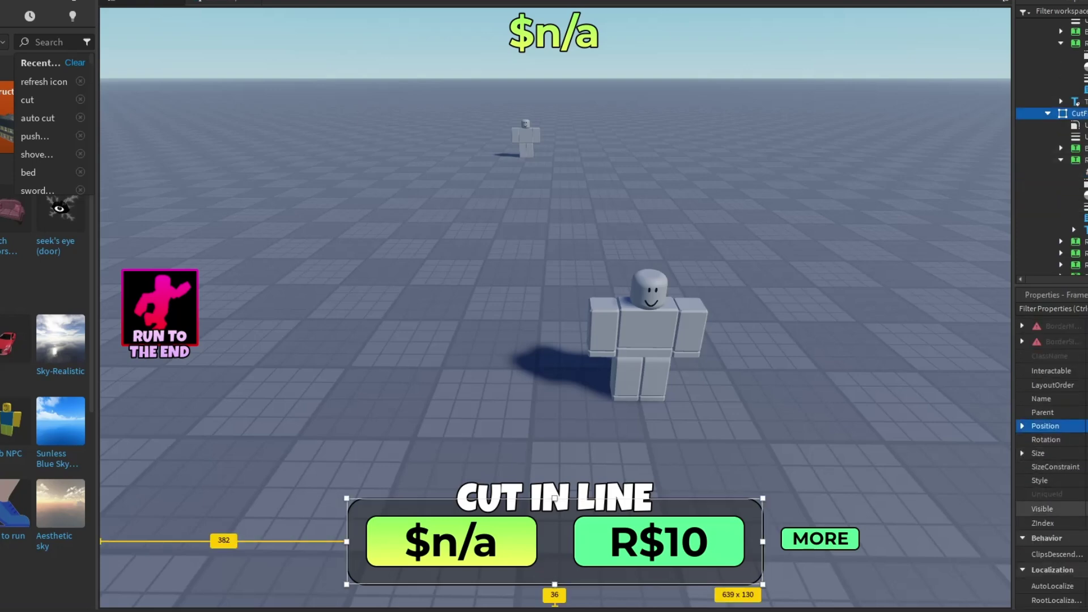
{"action": "left_click", "coordinate": [1083, 508]}
{"action": "left_click", "coordinate": [584, 530]}
{"action": "left_click", "coordinate": [702, 528]}
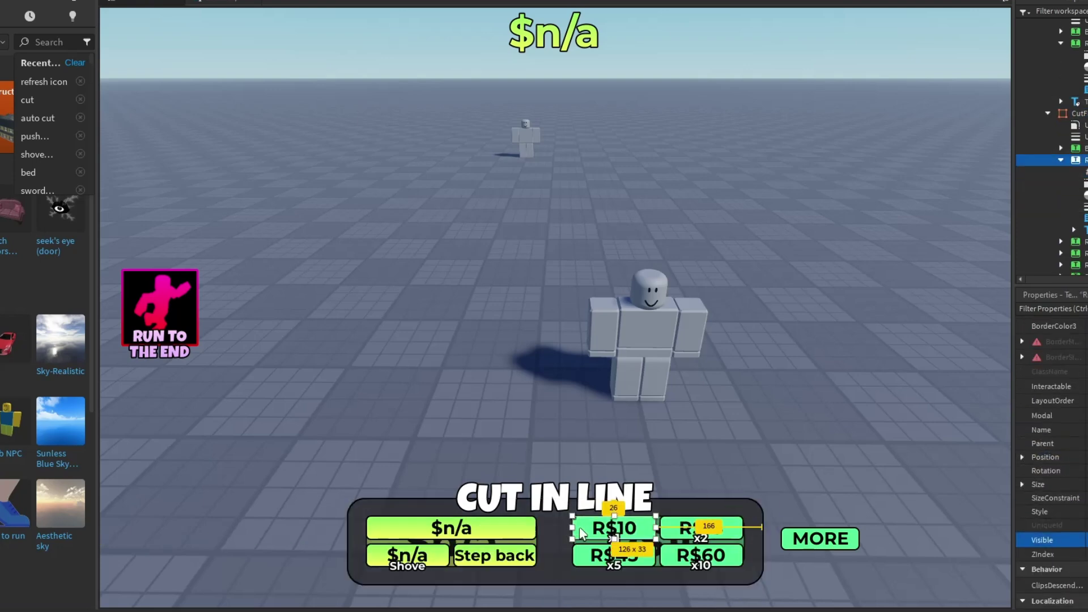
{"action": "left_click", "coordinate": [694, 529]}
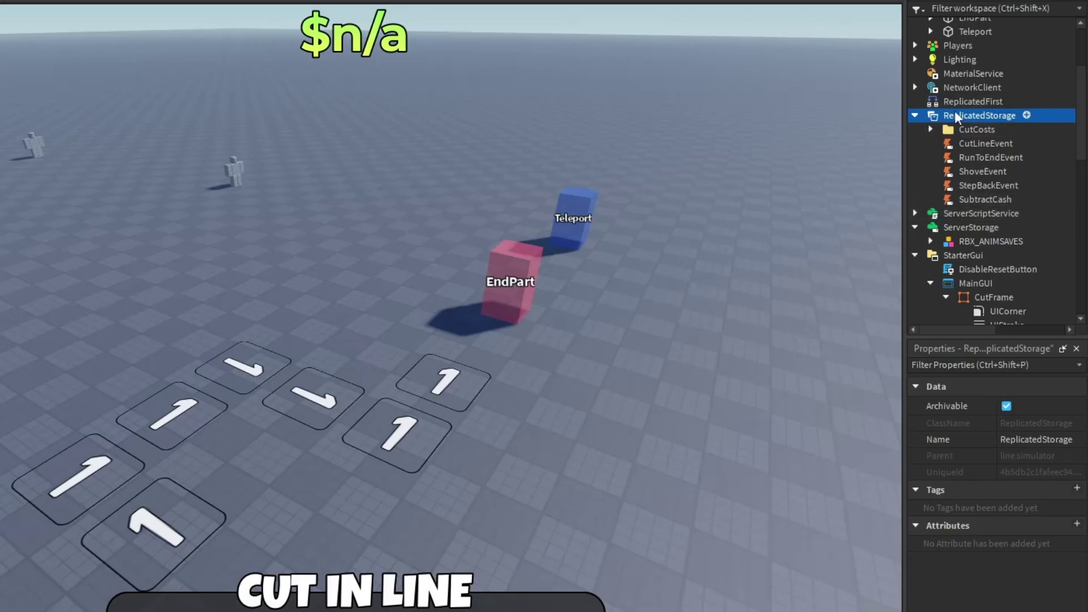
Review the cash cost stored for each line position from 1 to 10 in ReplicatedStorage's CutCosts folder
{"action": "left_click", "coordinate": [931, 130]}
{"action": "left_click", "coordinate": [973, 144]}
{"action": "left_click", "coordinate": [972, 157]}
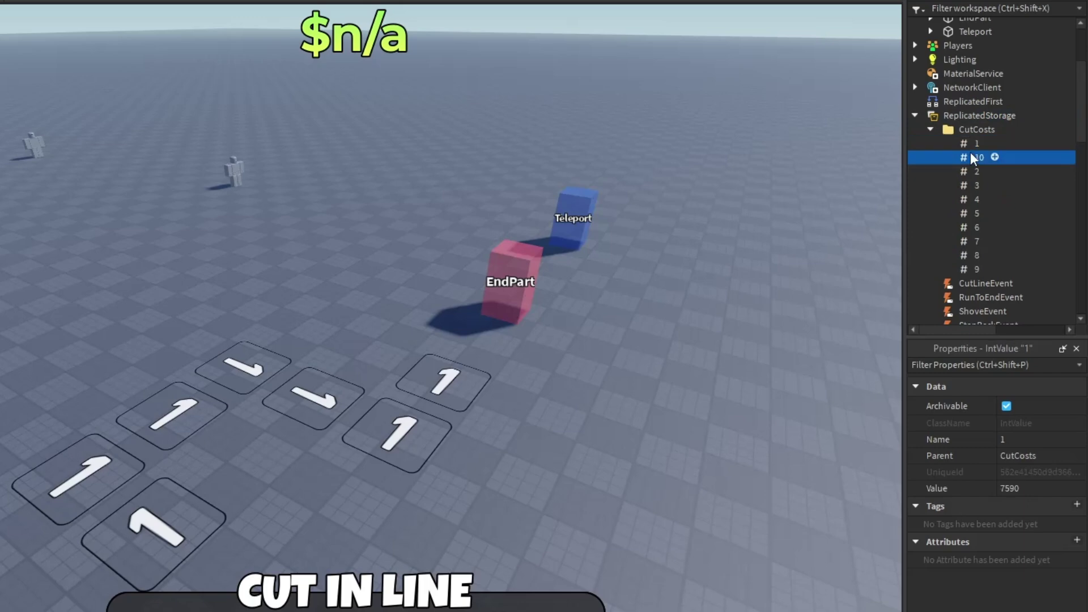
{"action": "left_click", "coordinate": [970, 172]}
{"action": "left_click", "coordinate": [966, 187]}
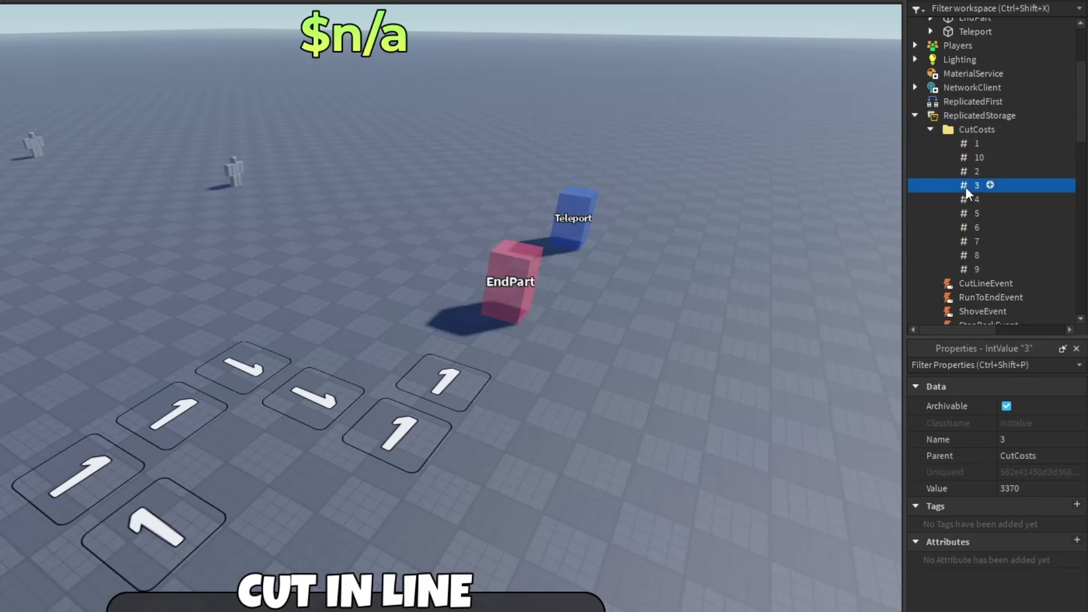
{"action": "left_click", "coordinate": [969, 200]}
{"action": "left_click", "coordinate": [971, 214]}
{"action": "left_click", "coordinate": [974, 227]}
{"action": "left_click", "coordinate": [977, 242]}
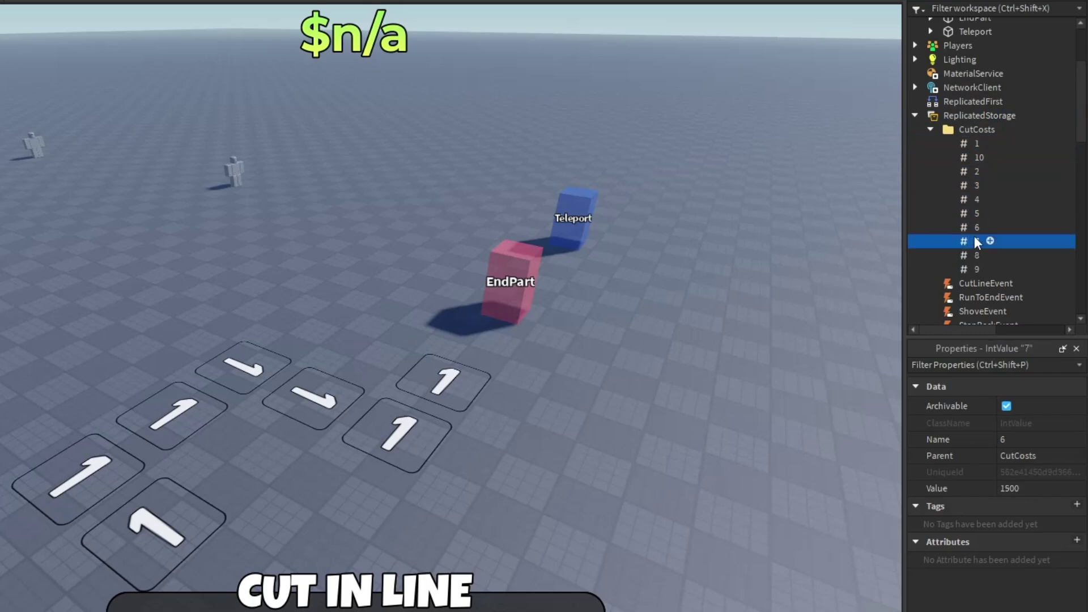
{"action": "left_click", "coordinate": [975, 255]}
{"action": "left_click", "coordinate": [975, 270]}
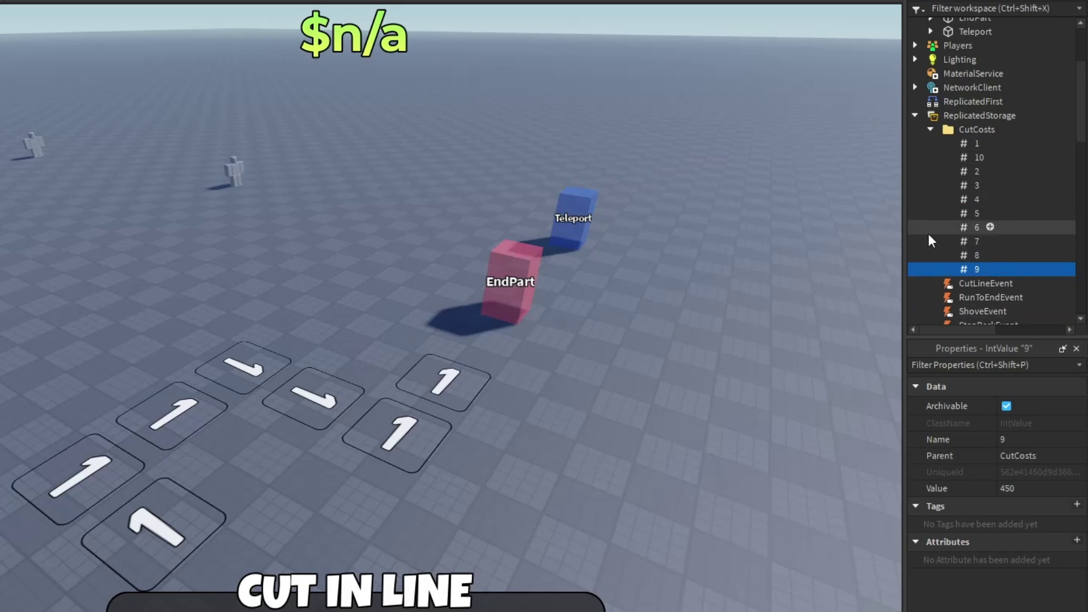
Duplicate the position 10 entry in CutCosts, rename the copy 11 and give it a new cost value
{"action": "left_click", "coordinate": [978, 157]}
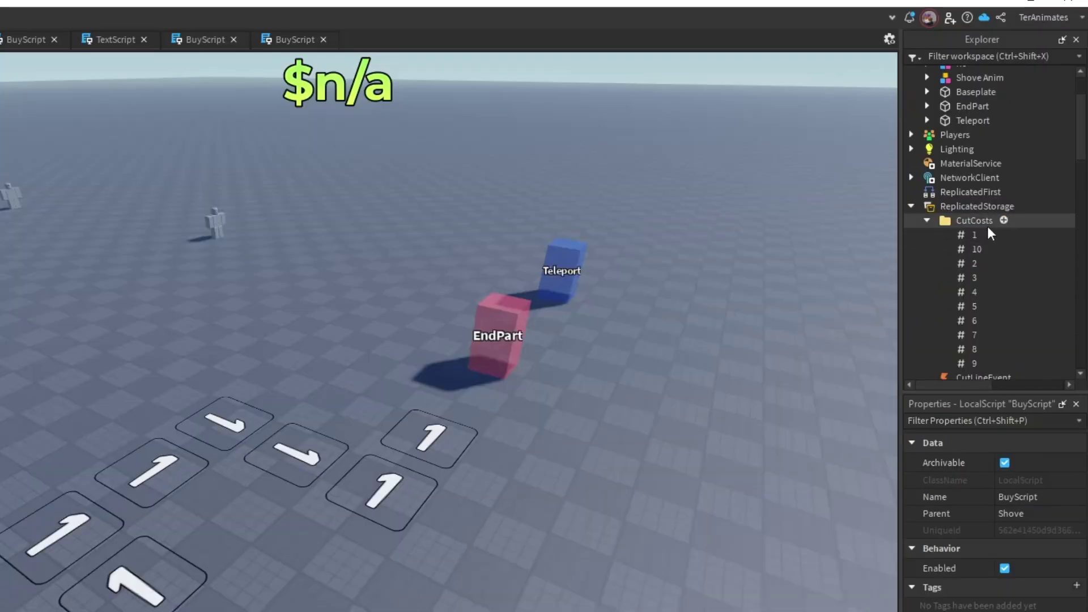
{"action": "key", "text": "ctrl+d"}
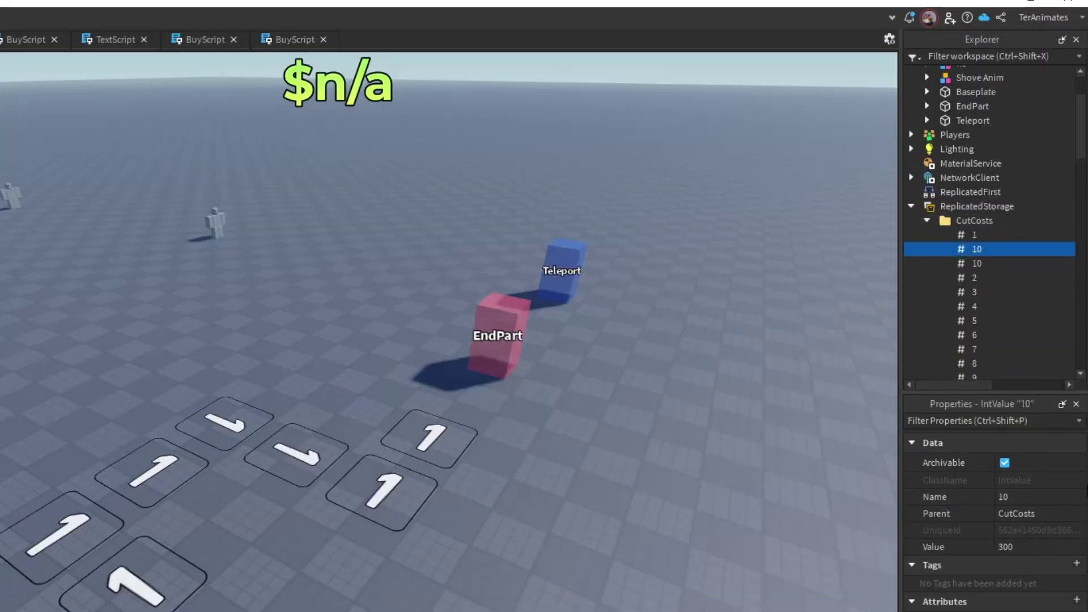
{"action": "left_click", "coordinate": [1028, 497]}
{"action": "type", "text": "11"}
{"action": "left_click", "coordinate": [1023, 547]}
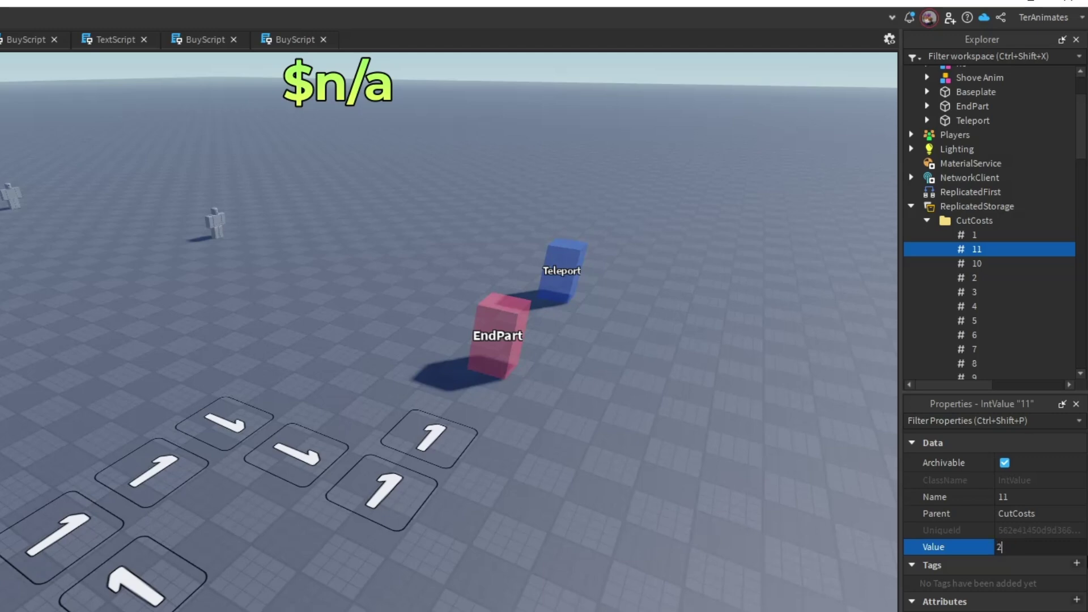
{"action": "key", "text": "Return"}
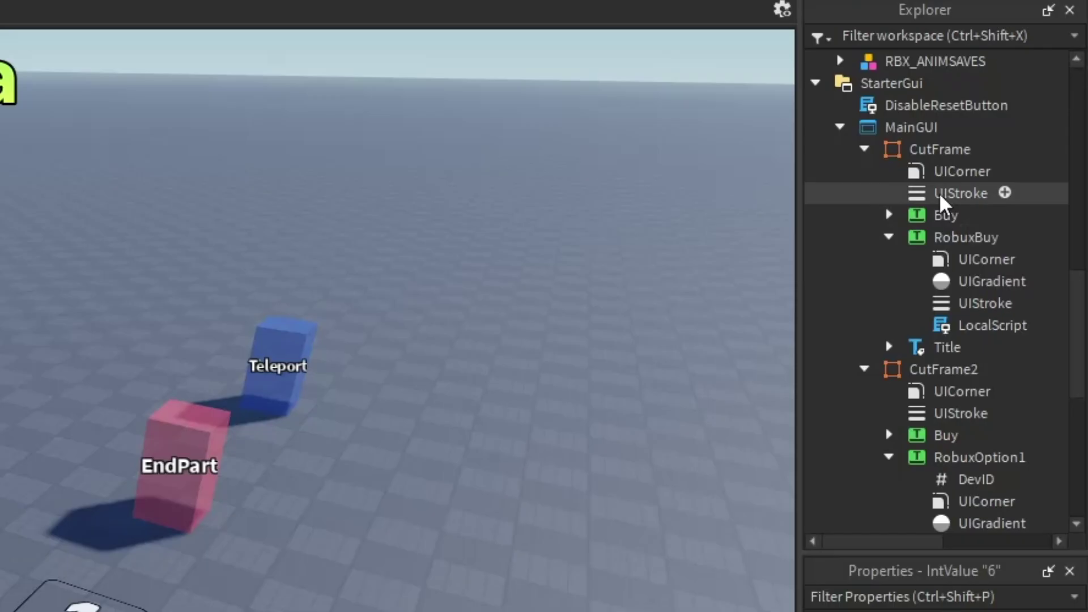
Add the line [11] = c["11"].Value at the start of skipCosts in the BuyScript of CutFrame's Buy button
{"action": "left_click", "coordinate": [888, 216]}
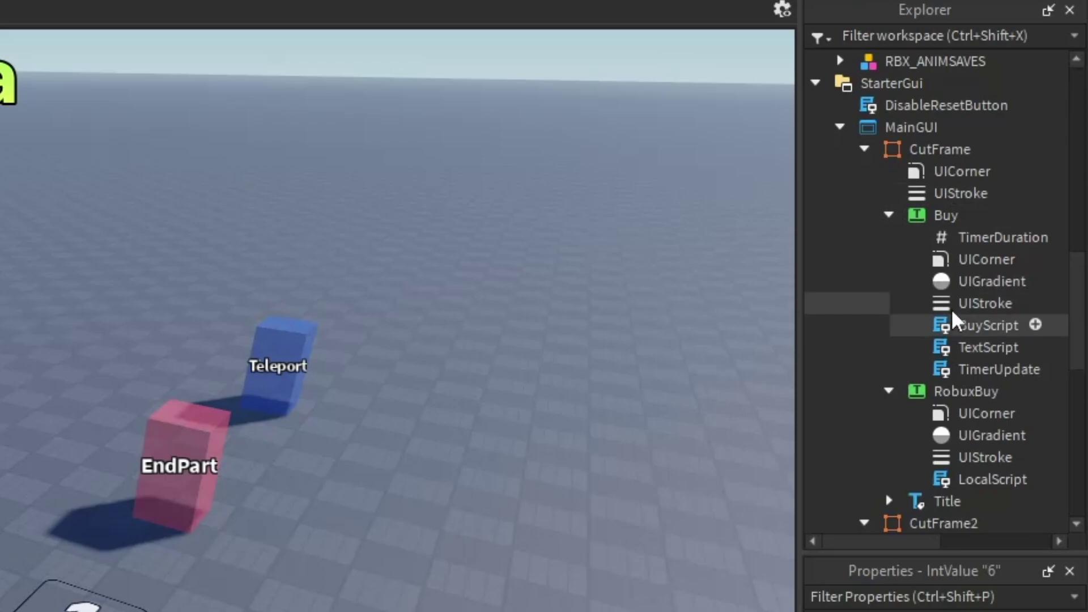
{"action": "double_click", "coordinate": [954, 325]}
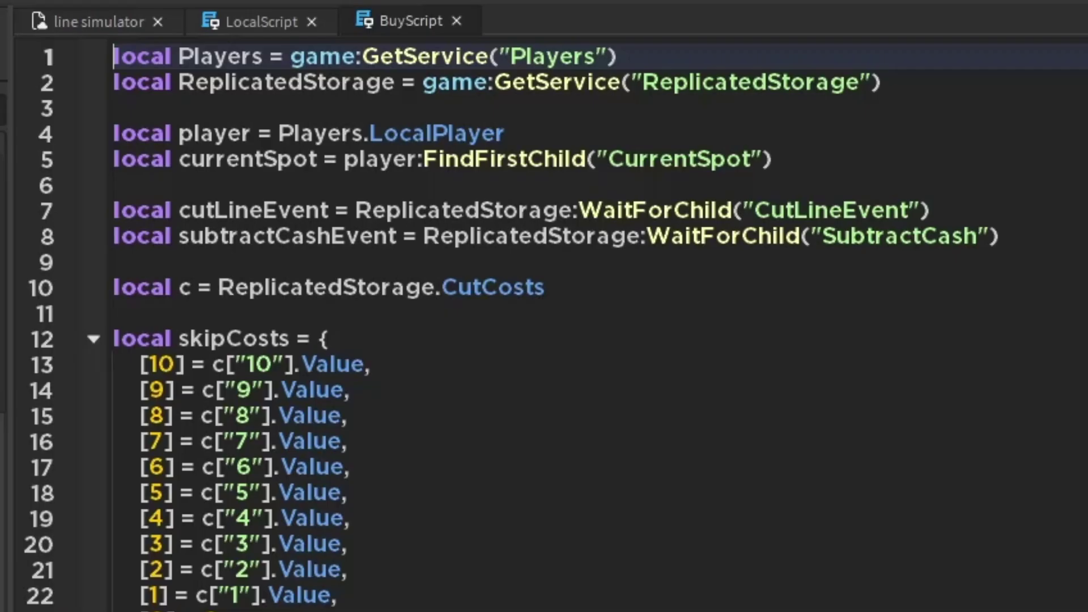
{"action": "triple_click", "coordinate": [174, 355]}
{"action": "key", "text": "ctrl+c"}
{"action": "left_click", "coordinate": [376, 330]}
{"action": "key", "text": "Return"}
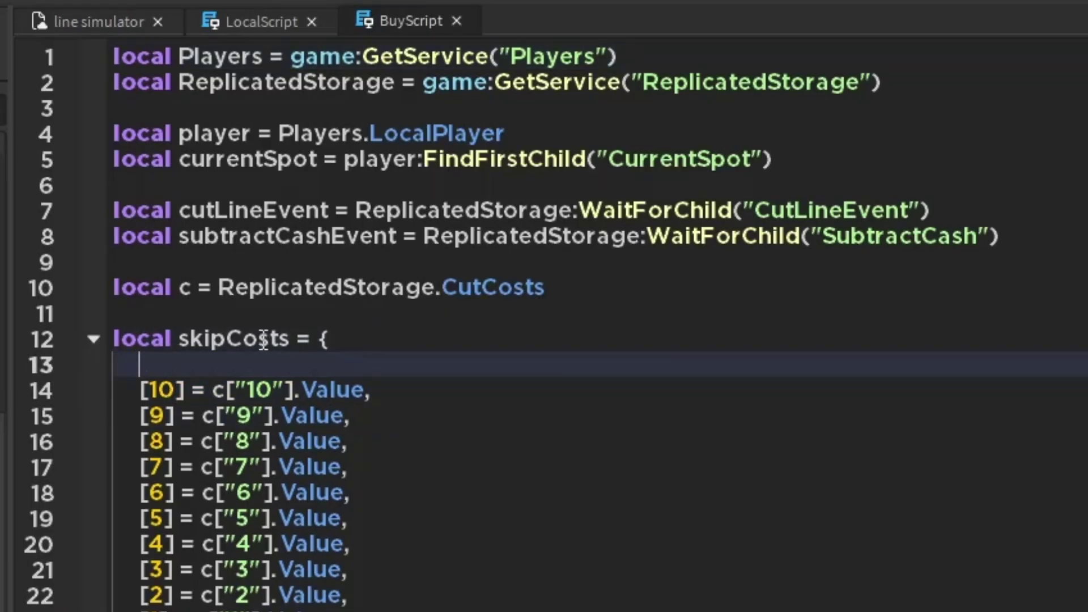
{"action": "key", "text": "ctrl+v"}
{"action": "key", "text": "BackSpace"}
{"action": "left_click", "coordinate": [171, 364]}
{"action": "key", "text": "BackSpace"}
{"action": "type", "text": "1"}
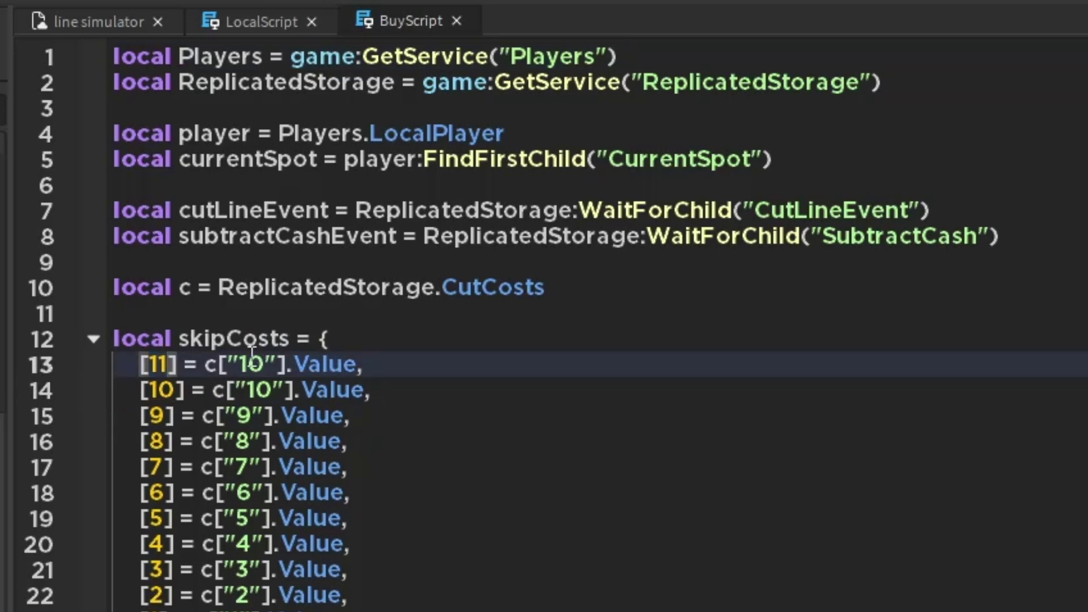
{"action": "key", "text": "Delete"}
{"action": "type", "text": "1"}
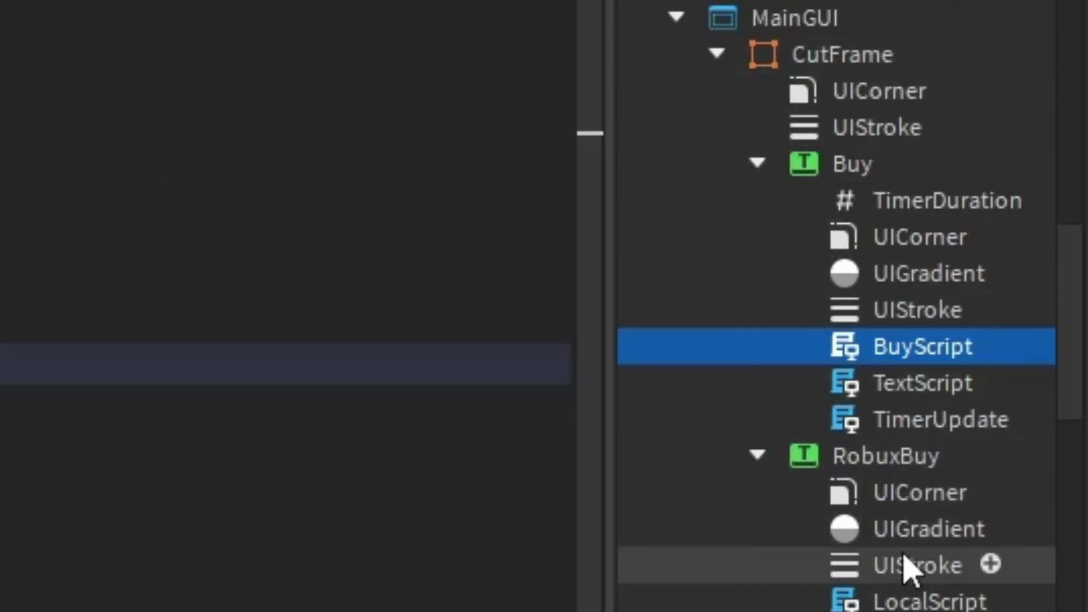
Add the same [11] = c["11"].Value entry at the start of skipCosts in the Buy button's TextScript
{"action": "double_click", "coordinate": [934, 385]}
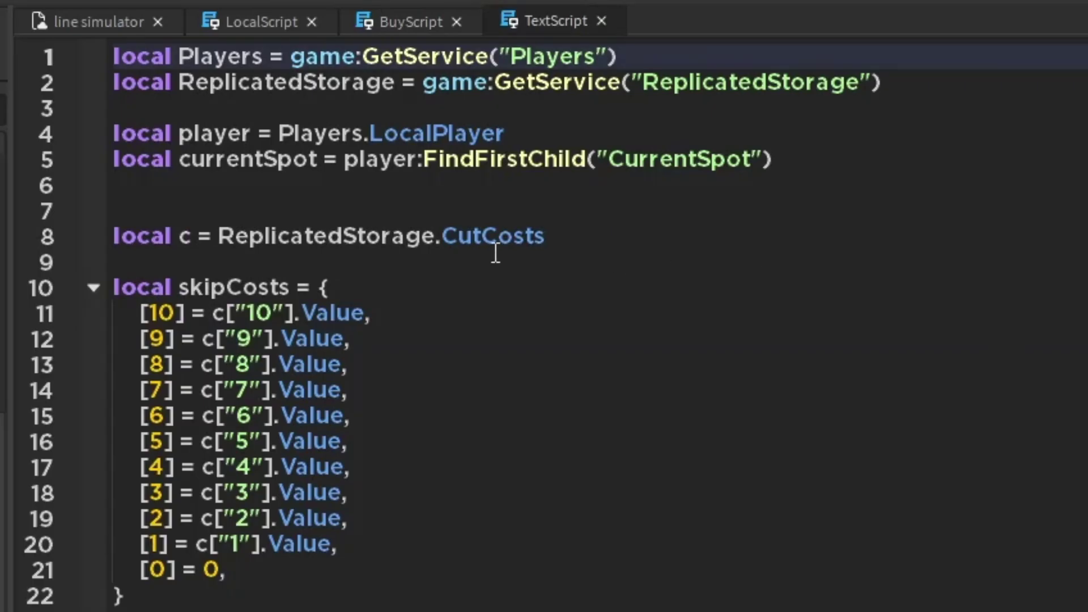
{"action": "triple_click", "coordinate": [293, 307]}
{"action": "key", "text": "ctrl+c"}
{"action": "left_click", "coordinate": [379, 287]}
{"action": "key", "text": "Return"}
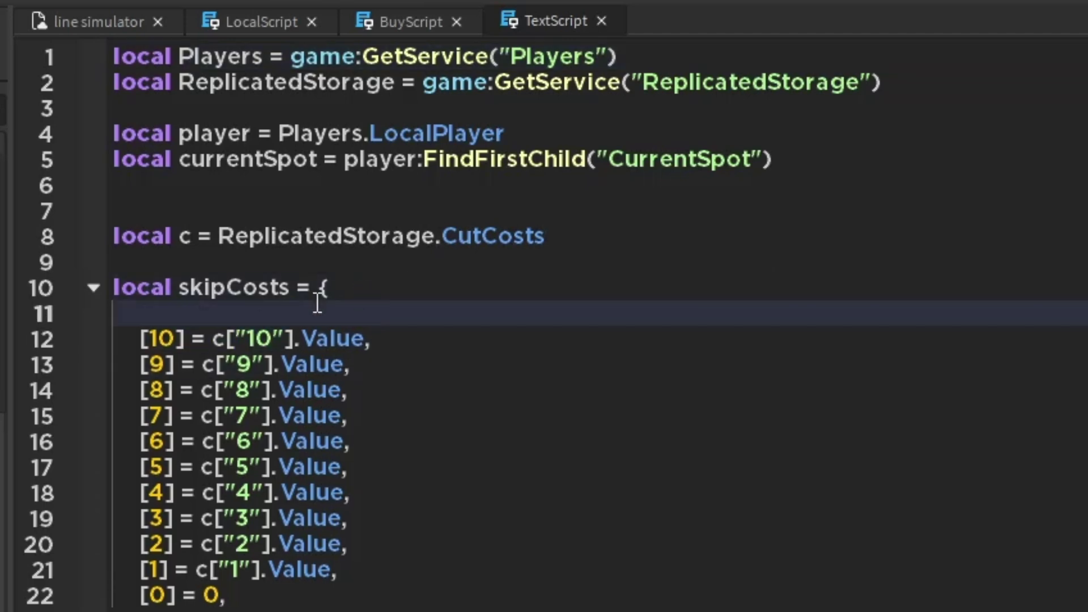
{"action": "key", "text": "ctrl+v"}
{"action": "key", "text": "BackSpace"}
{"action": "double_click", "coordinate": [165, 311]}
{"action": "type", "text": "2"}
{"action": "key", "text": "BackSpace"}
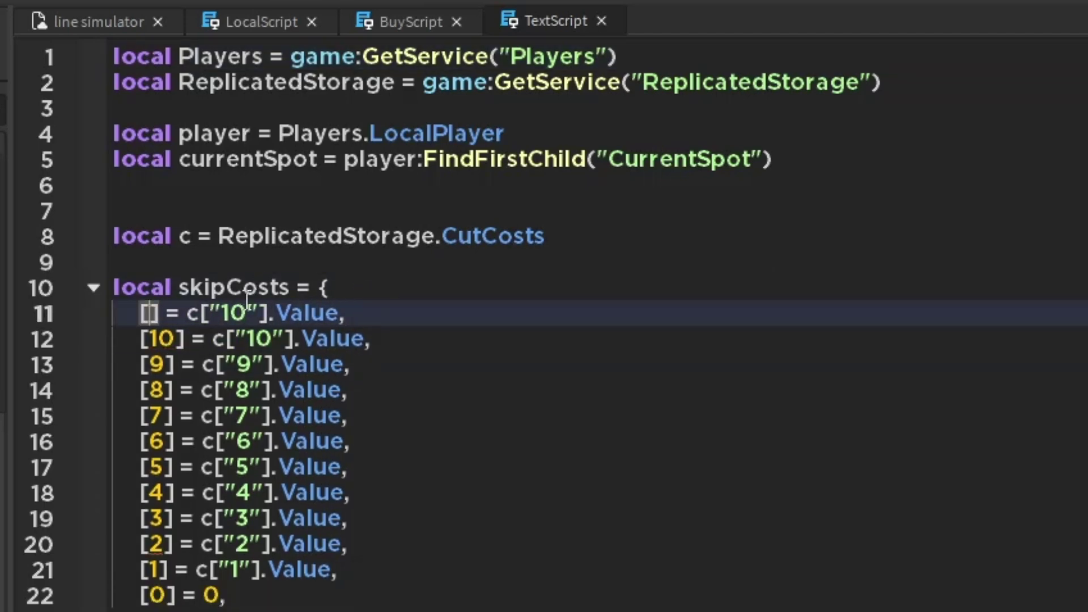
{"action": "type", "text": "11"}
{"action": "double_click", "coordinate": [250, 313]}
{"action": "type", "text": "11"}
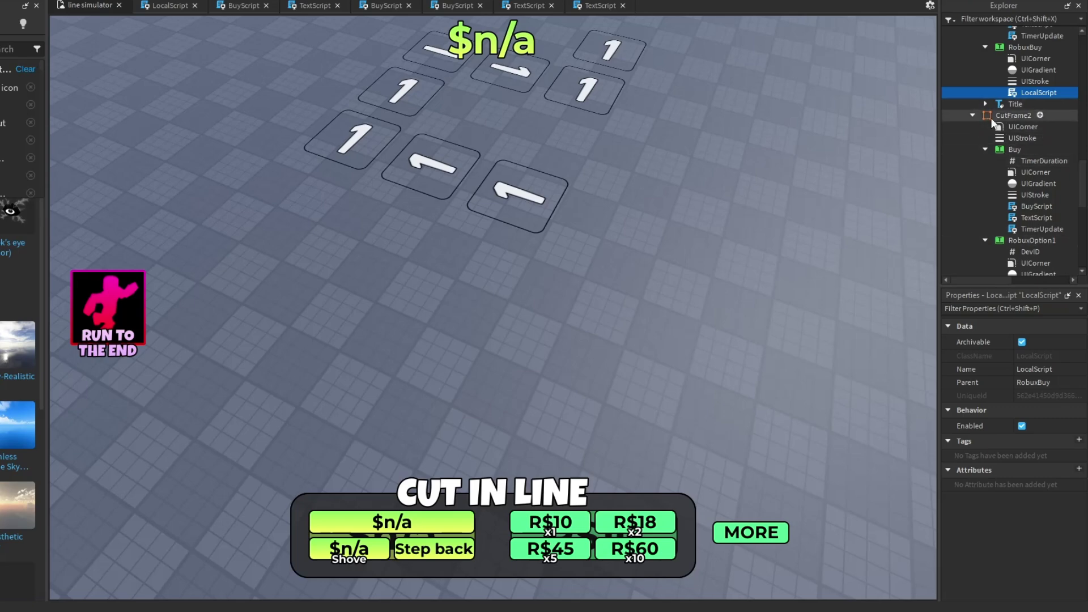
Playtest the end of the line by moving the character around the EndPart and Teleport blocks
{"action": "scroll", "coordinate": [1021, 135], "scroll_direction": "down", "scroll_amount": 4}
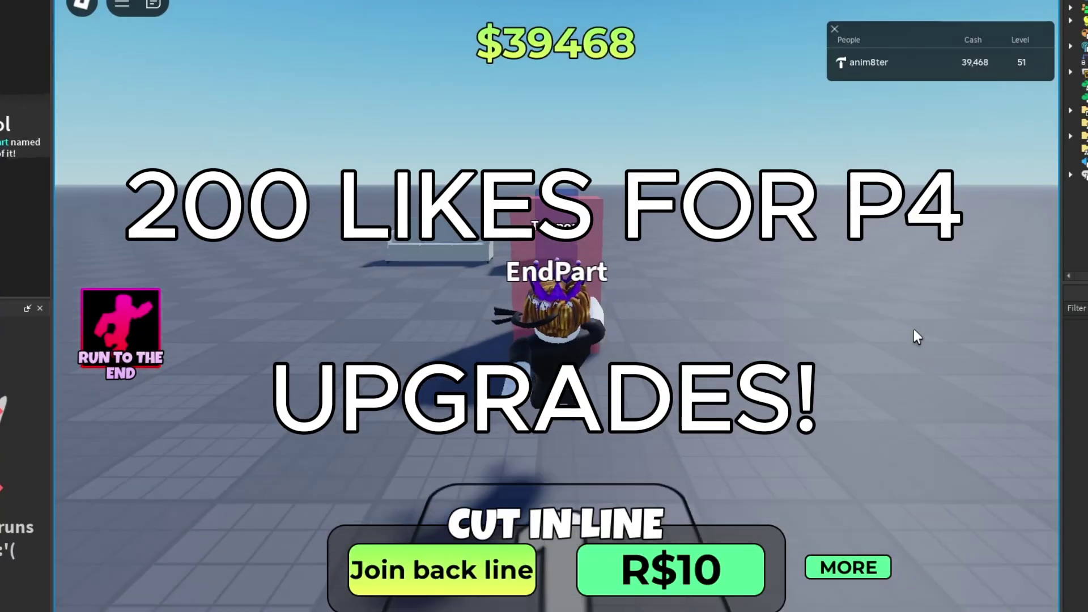
{"action": "key", "text": "a"}
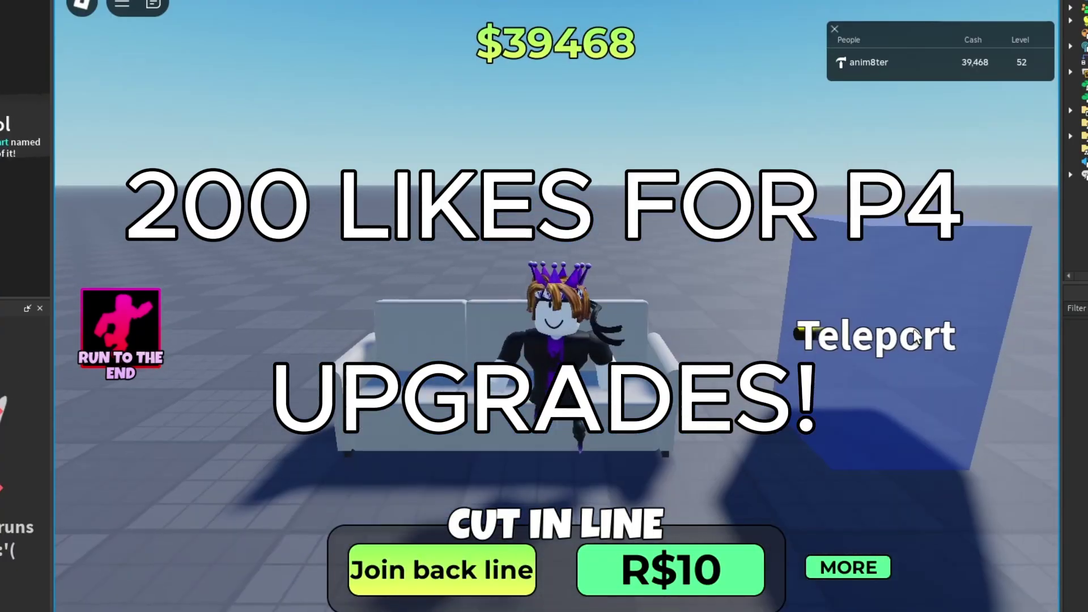